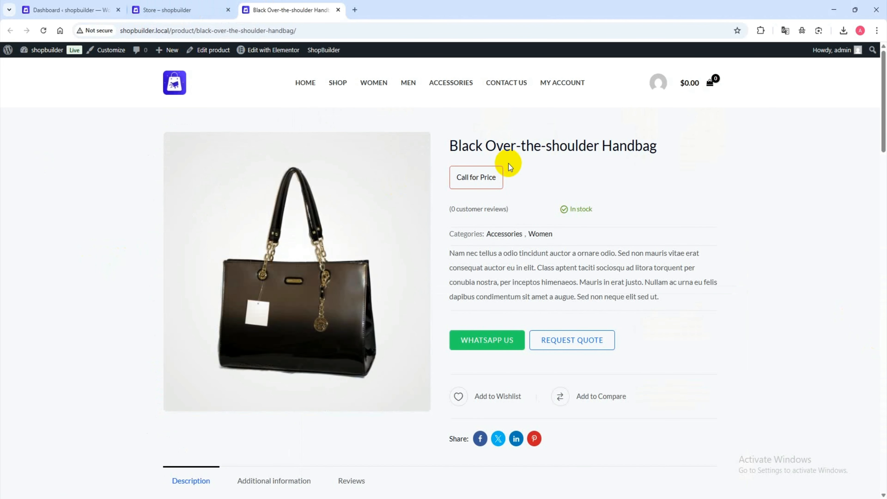
# Step: Review the handbag product page, and check the ShopBuilder and ShopBuilder Pro entries among the site's installed plugins
pyautogui.scroll(-1, 531, 238)
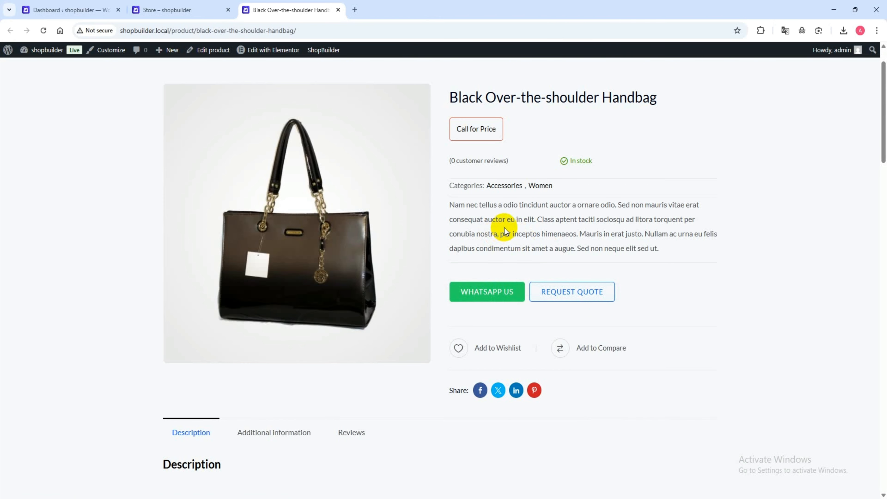
pyautogui.scroll(1, 504, 227)
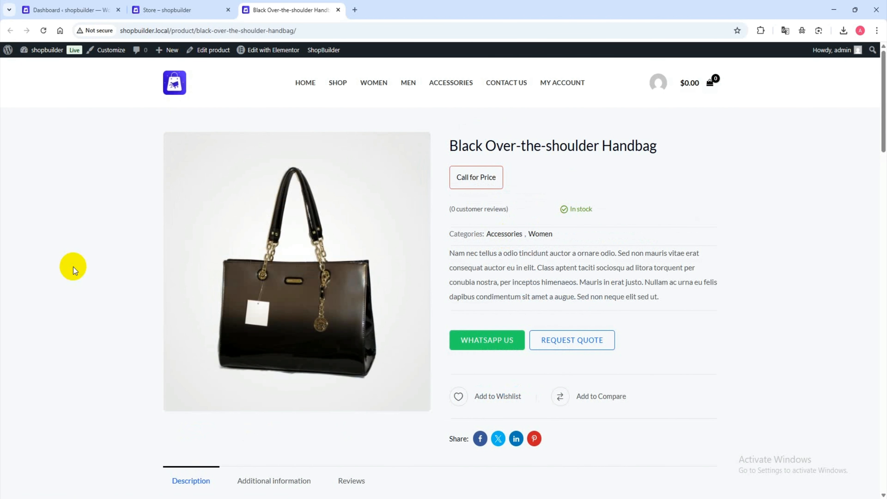
pyautogui.click(24, 5)
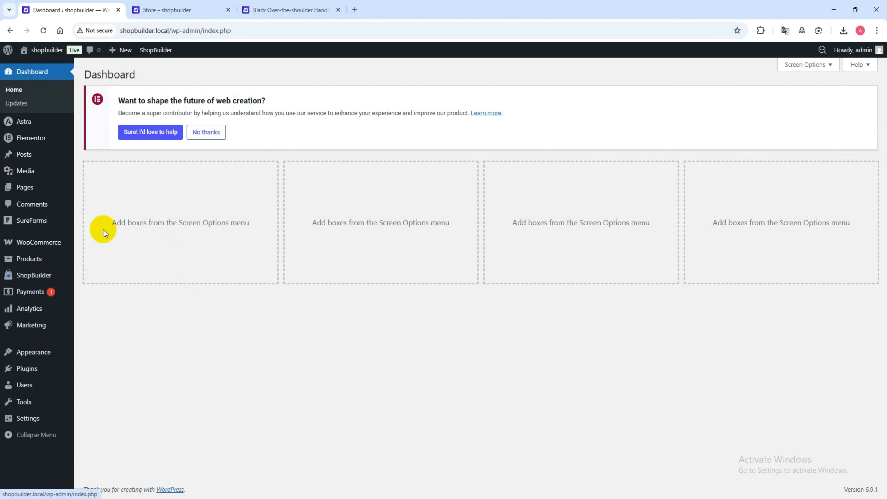
pyautogui.click(26, 370)
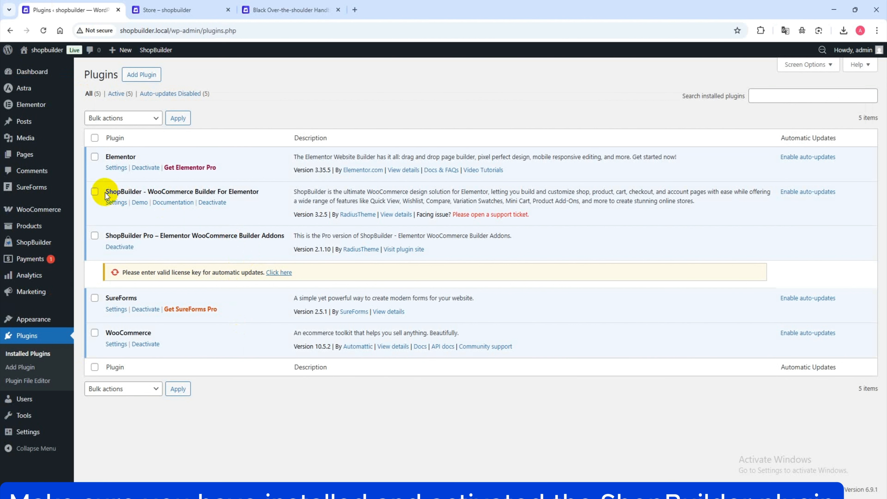
pyautogui.moveTo(106, 192); pyautogui.dragTo(259, 192)
pyautogui.moveTo(102, 236); pyautogui.dragTo(150, 233)
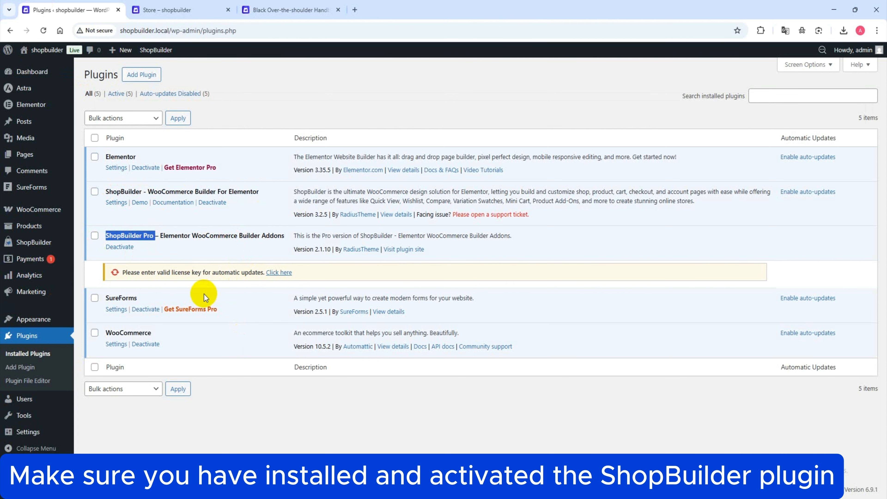
pyautogui.click(232, 426)
# Step: Open the Catalog Mode module in the ShopBuilder settings and enable catalog mode
pyautogui.moveTo(39, 242)
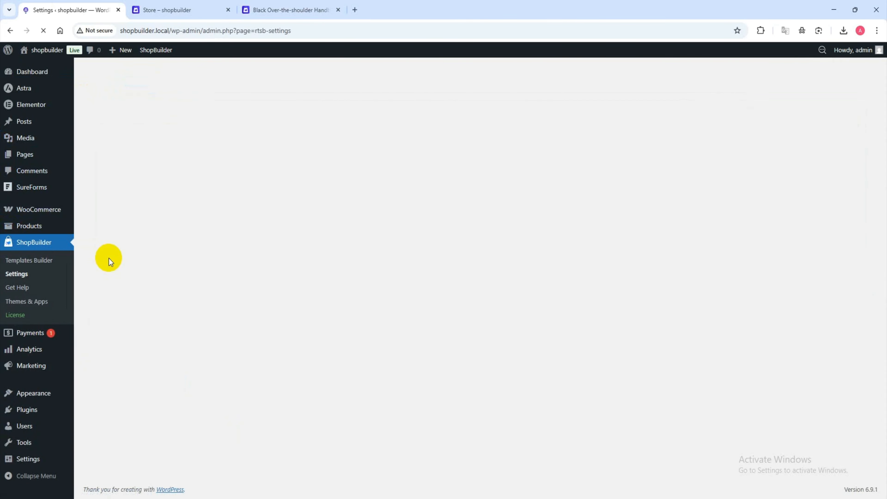
pyautogui.scroll(-5, 146, 206)
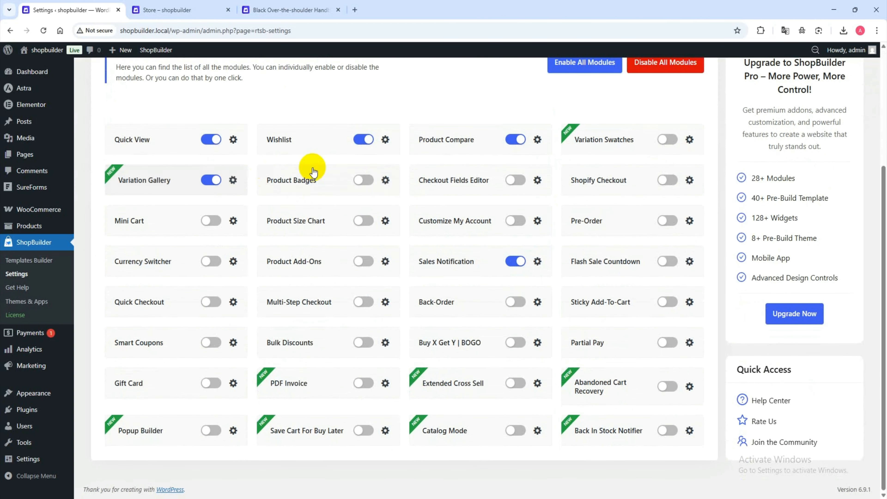
pyautogui.click(456, 428)
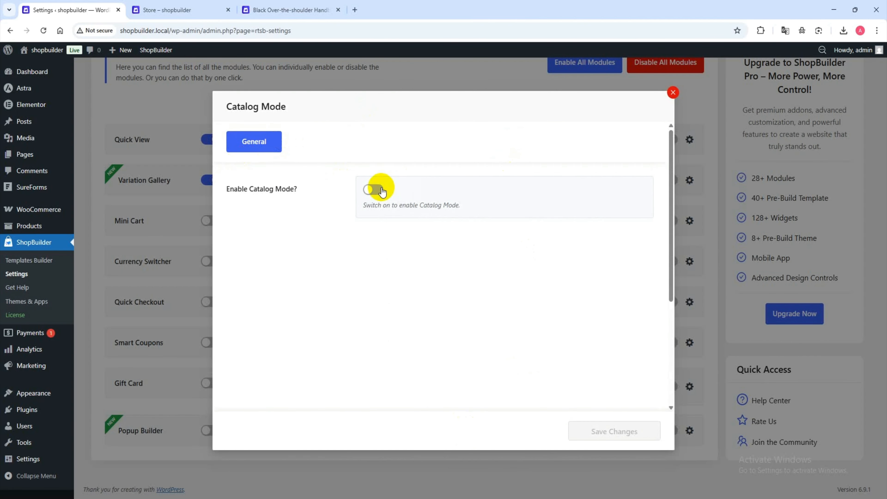
pyautogui.click(383, 191)
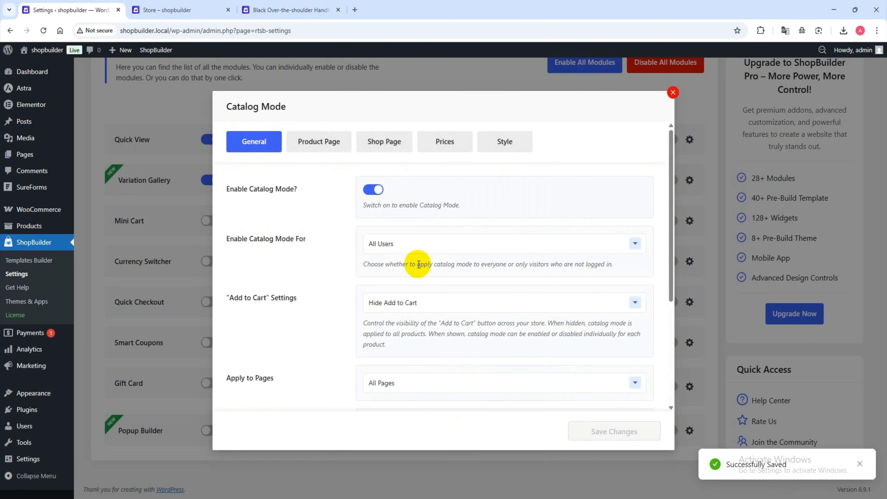
# Step: Examine the general catalog mode choices for user scope, Add to Cart visibility and the pages it applies to
pyautogui.click(425, 249)
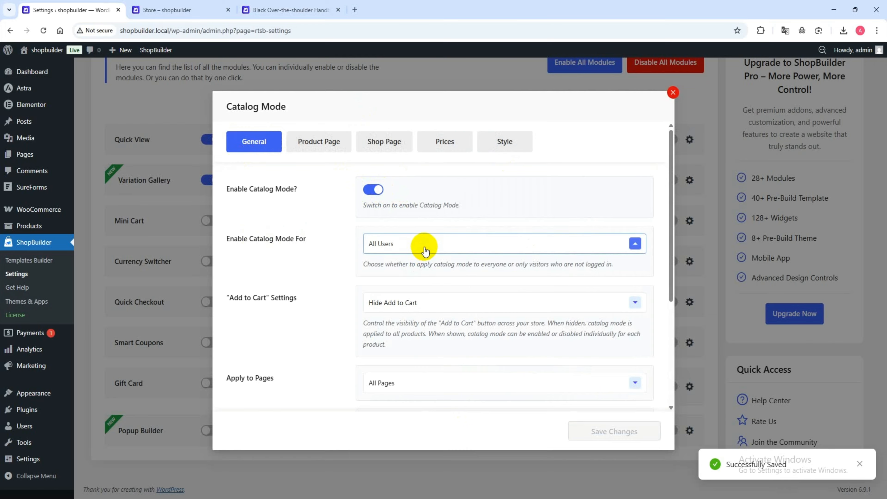
pyautogui.click(406, 245)
pyautogui.scroll(-1, 407, 247)
pyautogui.click(379, 254)
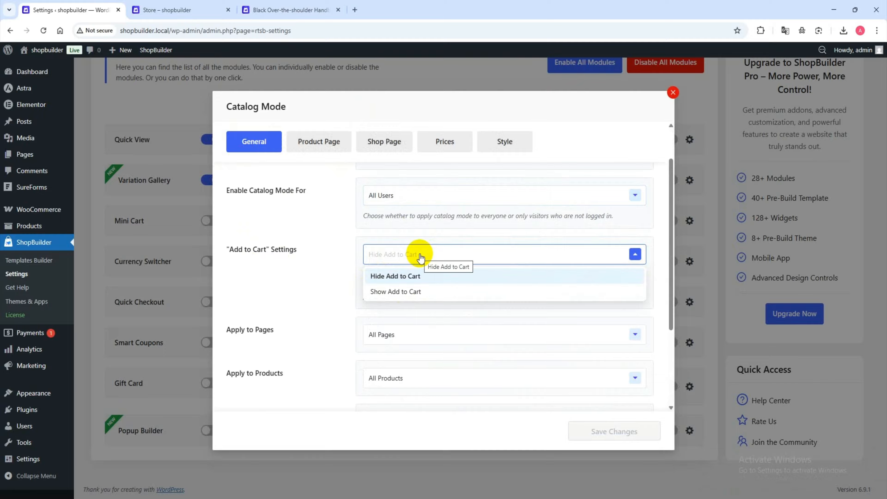
pyautogui.click(410, 258)
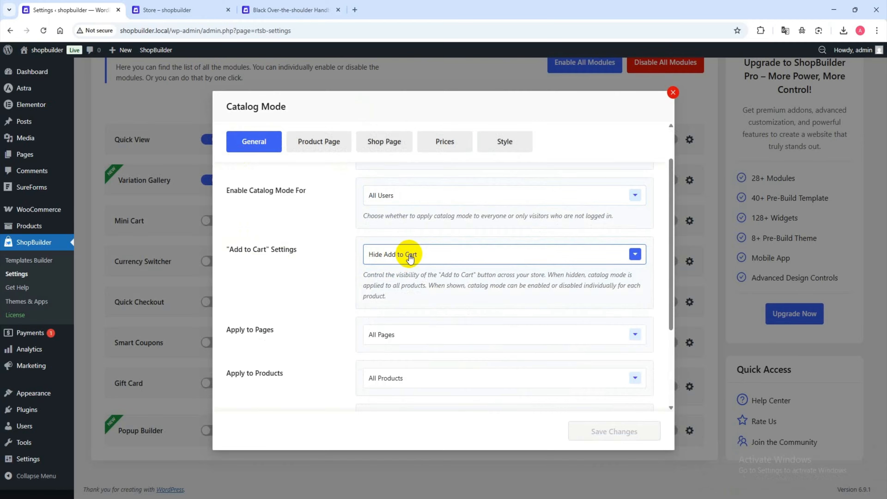
pyautogui.scroll(-1, 391, 258)
pyautogui.click(416, 287)
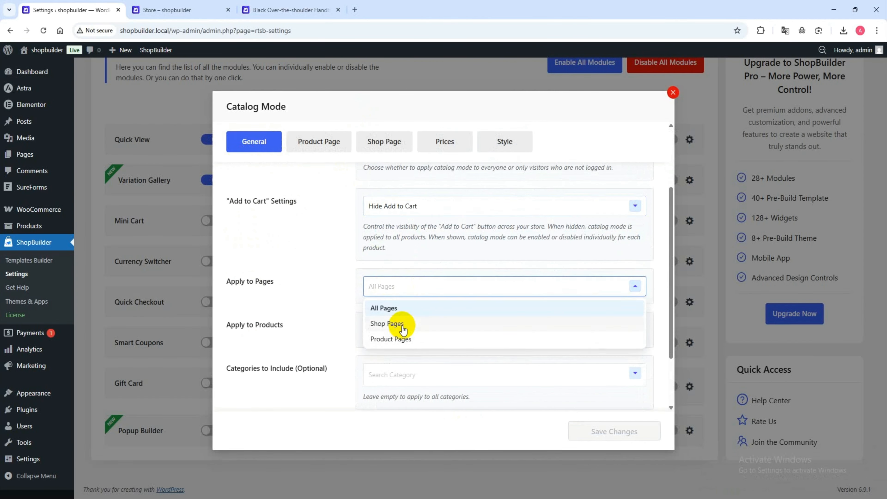
pyautogui.click(234, 283)
pyautogui.scroll(-1, 266, 297)
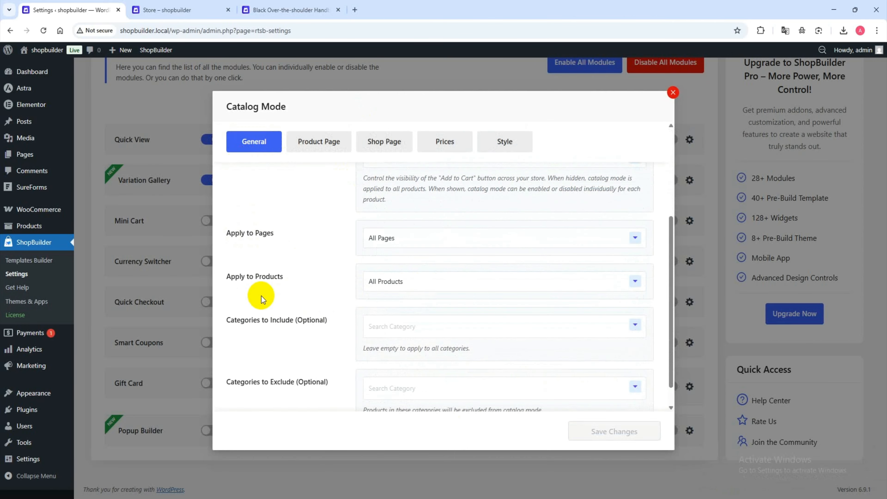
# Step: Limit catalog mode to specific products: Faint Washed Denim Blue Jeans, Black Hoodie and Blue Denim Jeans
pyautogui.click(376, 287)
pyautogui.click(407, 318)
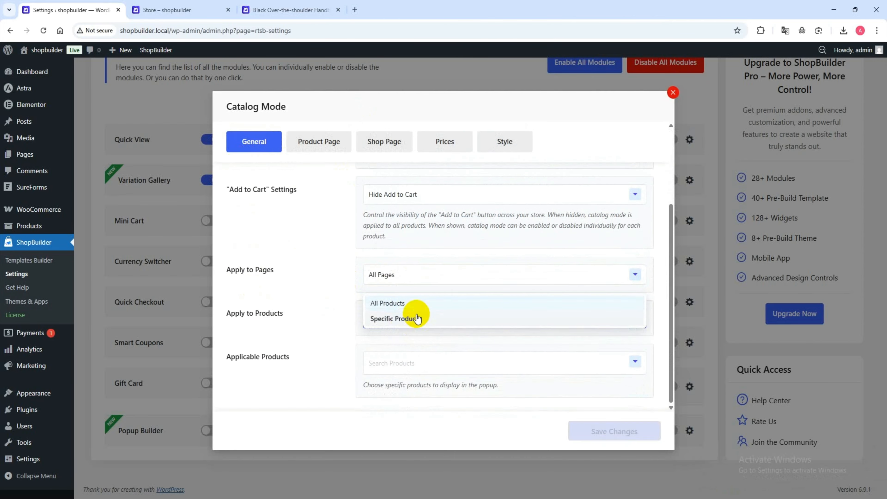
pyautogui.click(414, 319)
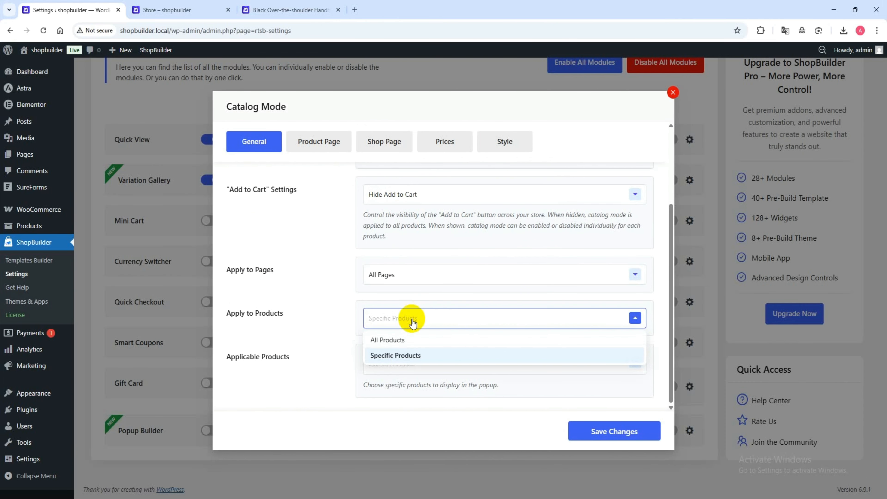
pyautogui.click(290, 315)
pyautogui.click(406, 361)
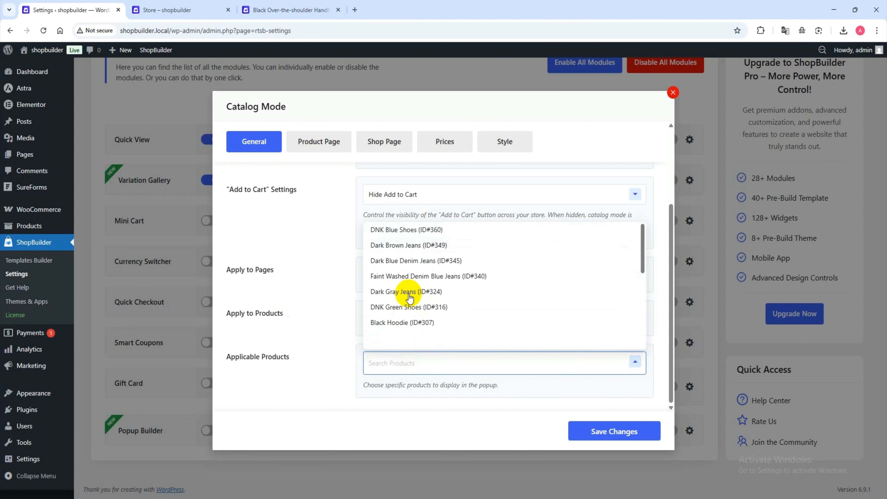
pyautogui.click(406, 276)
pyautogui.click(402, 322)
pyautogui.click(434, 339)
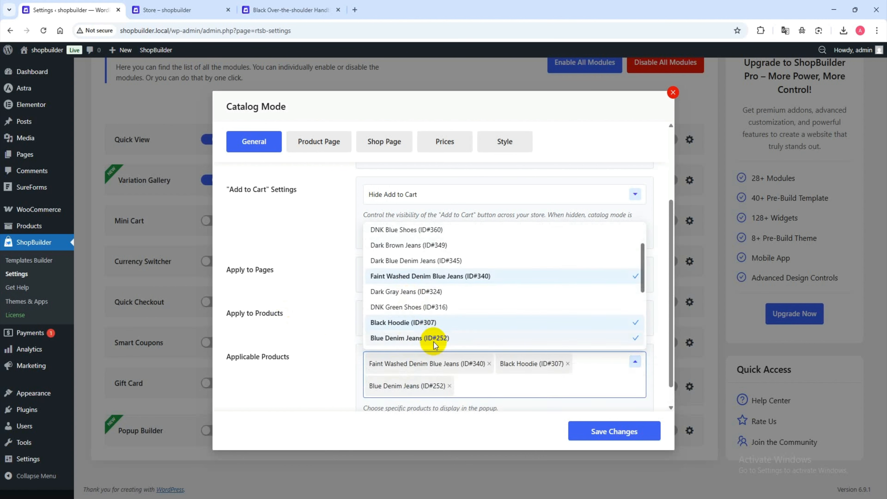
pyautogui.click(336, 341)
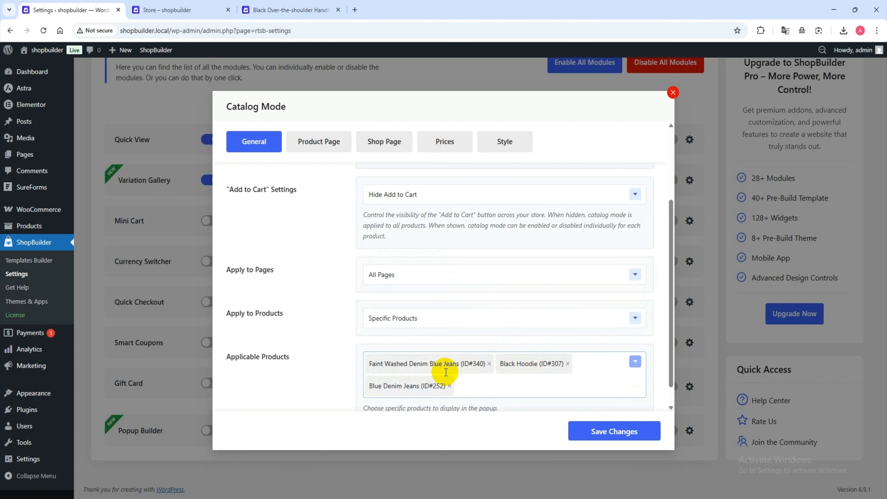
# Step: Remove the three applicable products and set Apply to Products to All Products
pyautogui.click(489, 366)
pyautogui.click(441, 364)
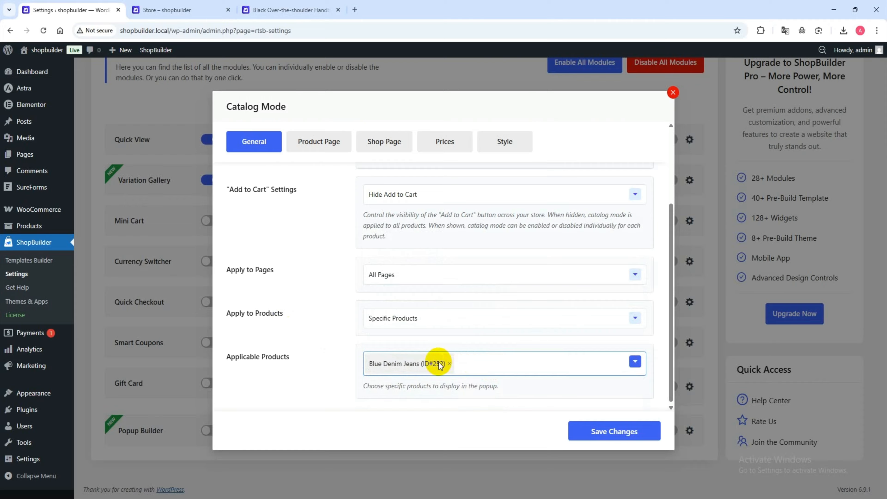
pyautogui.click(451, 365)
pyautogui.click(393, 318)
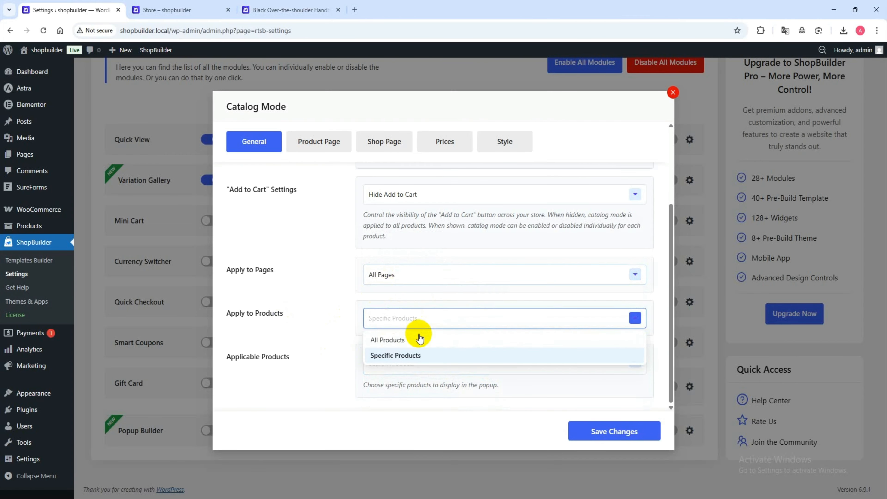
pyautogui.click(388, 340)
# Step: Add the Men and Women categories to the categories included in catalog mode
pyautogui.scroll(-1, 402, 339)
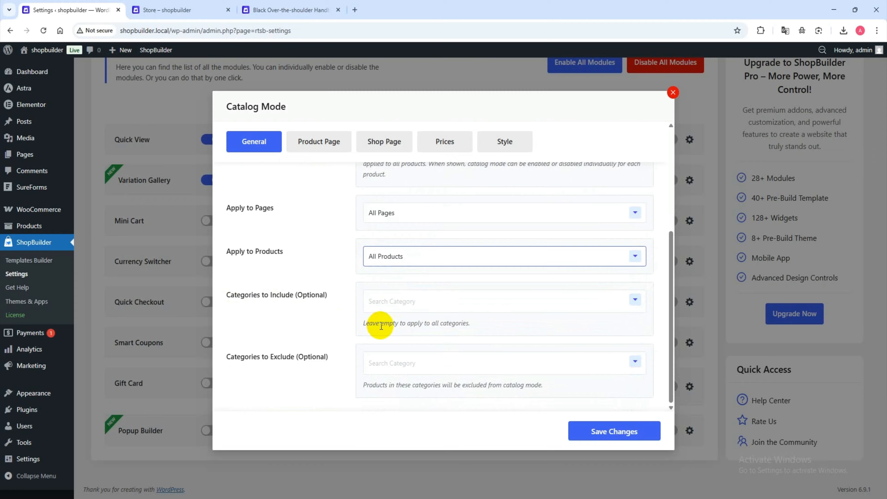
pyautogui.moveTo(365, 325); pyautogui.dragTo(476, 333)
pyautogui.click(426, 303)
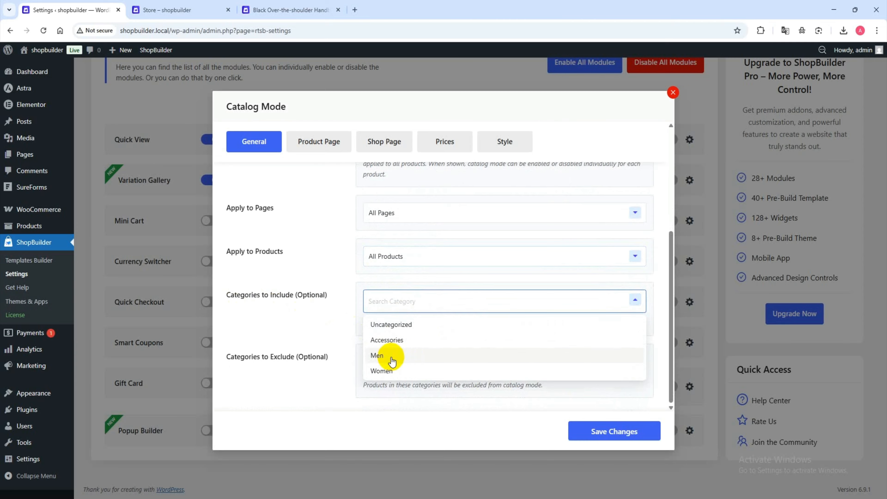
pyautogui.click(384, 355)
pyautogui.click(384, 371)
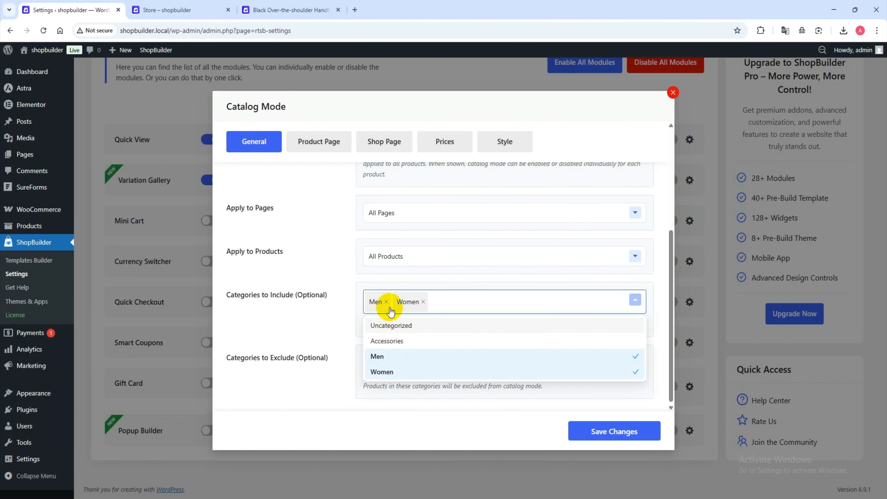
# Step: Clear the included categories and look at the category exclusion option without choosing any
pyautogui.click(387, 302)
pyautogui.click(396, 303)
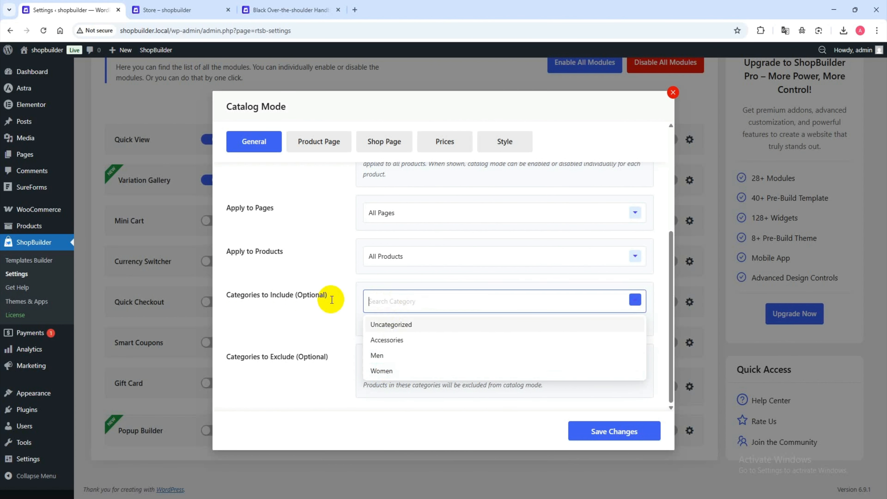
pyautogui.click(306, 299)
pyautogui.click(390, 364)
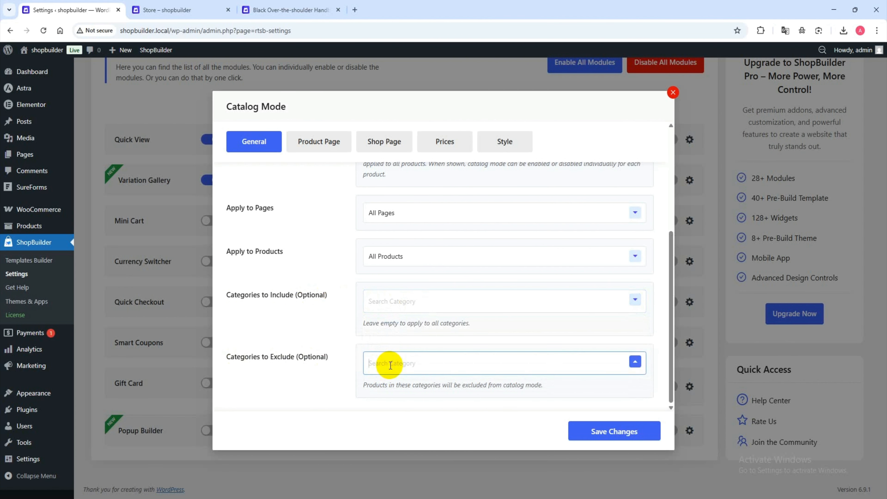
pyautogui.click(331, 387)
# Step: In the Product Page settings, deselect the Call Button and enable the WhatsApp Button for display
pyautogui.scroll(1, 349, 327)
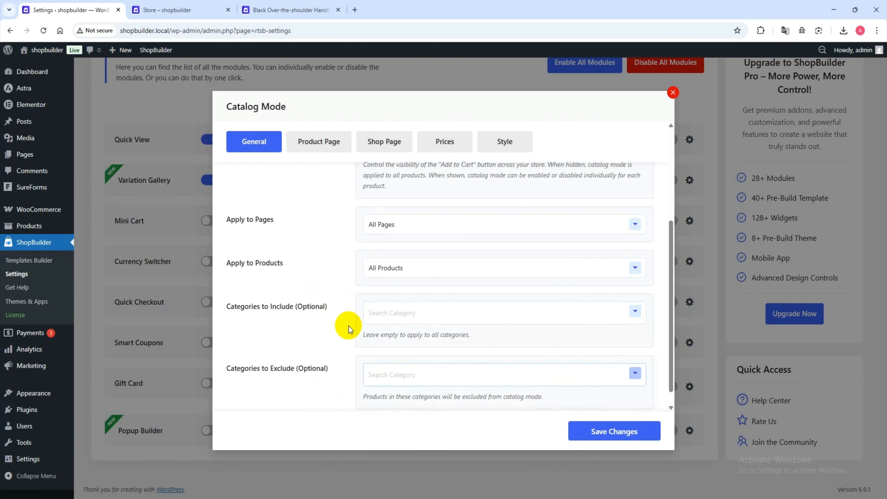
pyautogui.scroll(3, 348, 326)
pyautogui.click(319, 143)
pyautogui.click(369, 211)
pyautogui.scroll(-1, 368, 214)
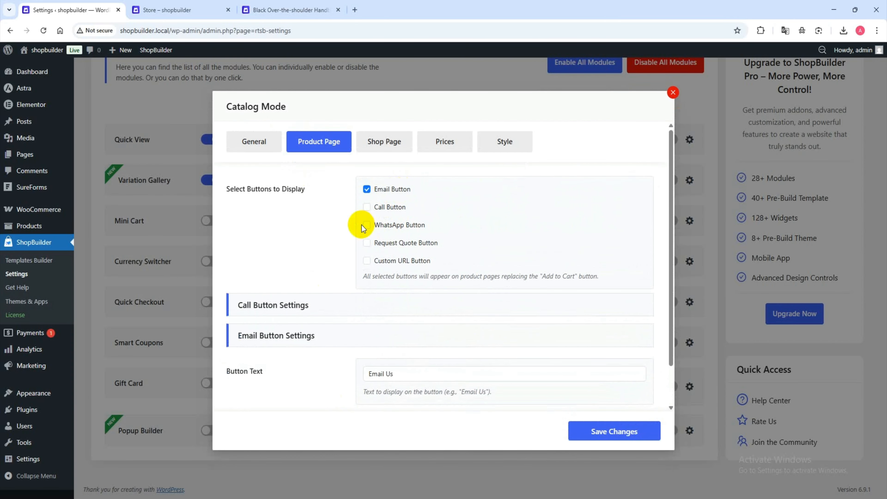
pyautogui.click(365, 225)
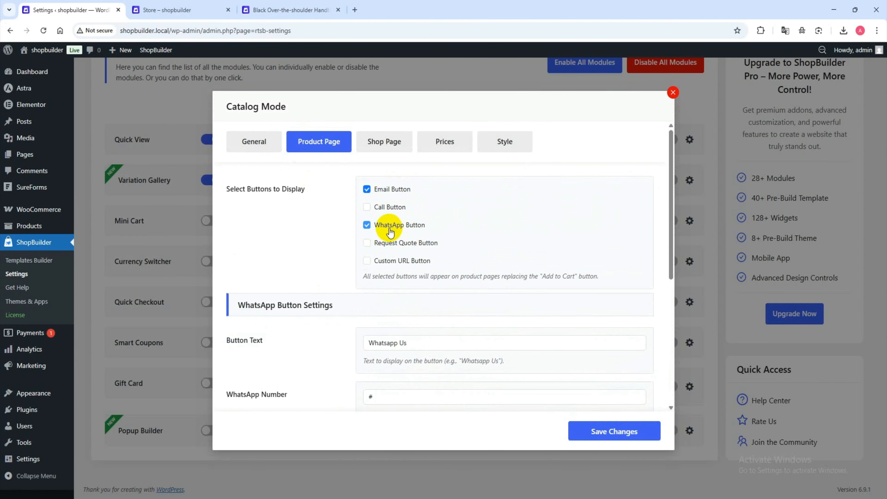
# Step: Try out the Custom URL Button, examine its button text and link settings, and disable it again
pyautogui.click(378, 260)
pyautogui.scroll(-5, 376, 262)
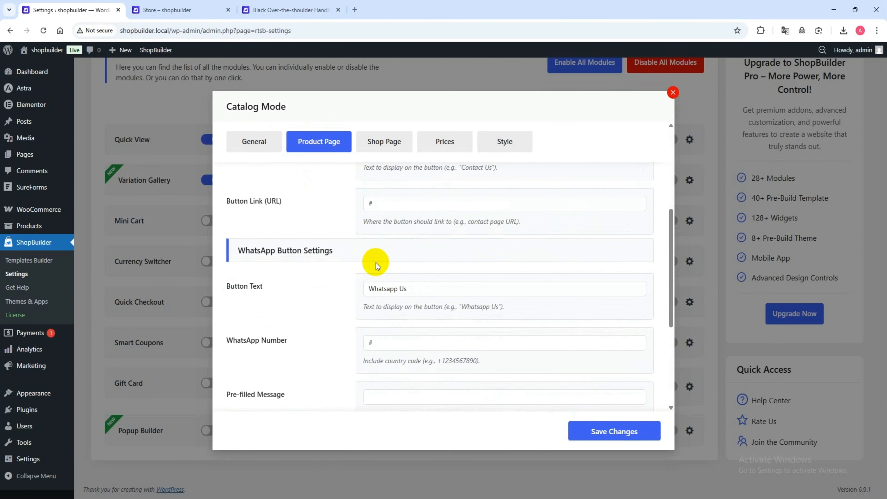
pyautogui.scroll(-5, 377, 262)
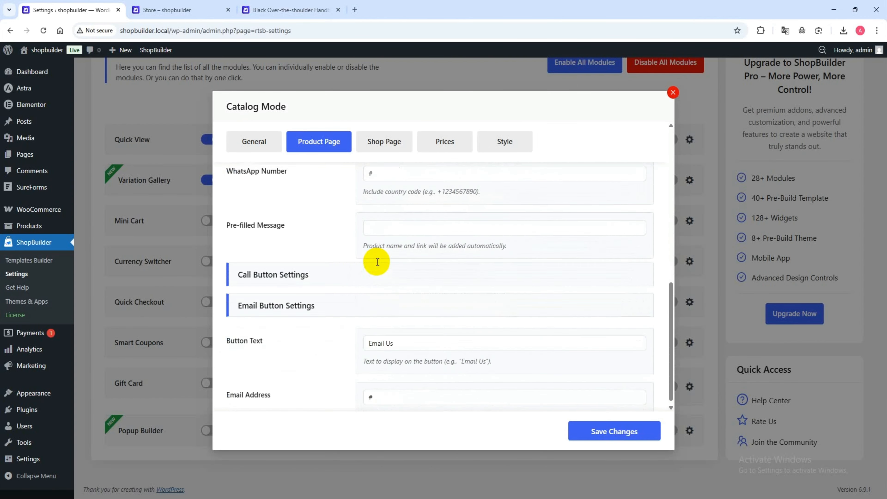
pyautogui.scroll(8, 384, 260)
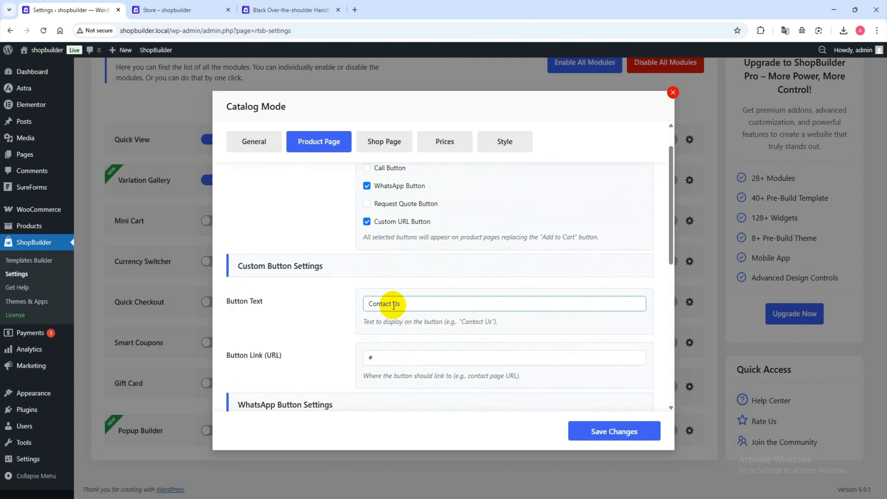
pyautogui.click(402, 303)
pyautogui.click(370, 358)
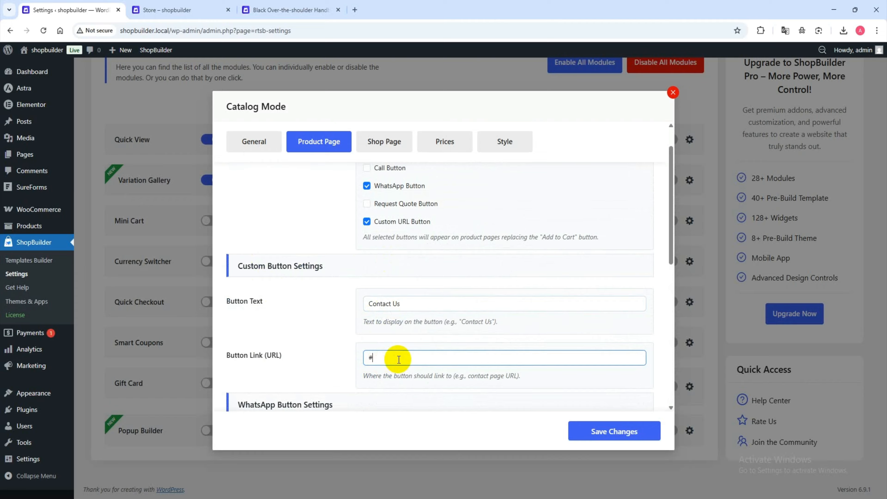
pyautogui.scroll(-1, 392, 360)
pyautogui.scroll(1, 393, 359)
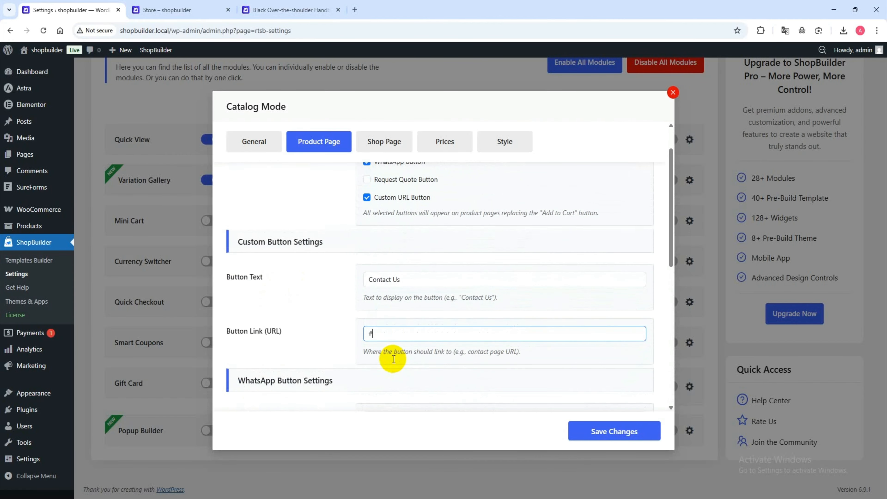
pyautogui.click(367, 221)
pyautogui.scroll(-3, 397, 195)
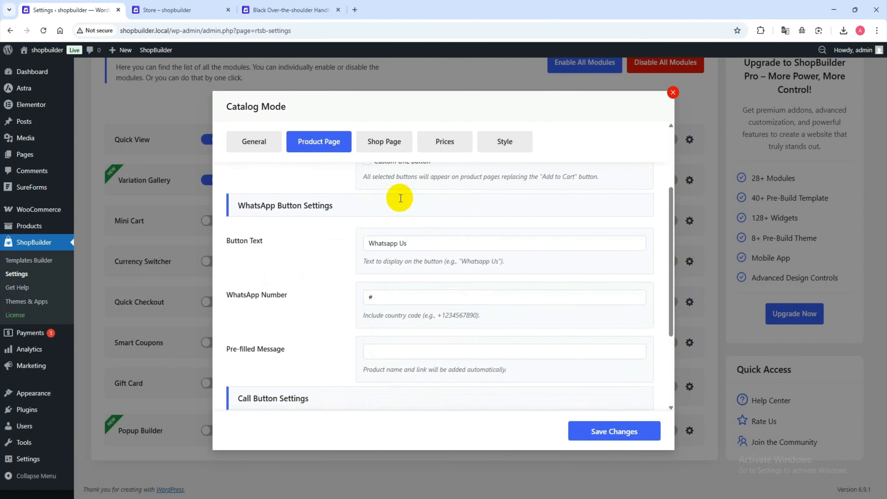
# Step: Enter the WhatsApp number with its country code in the WhatsApp Button Settings, keeping the button text "Whatsapp Us"
pyautogui.click(396, 206)
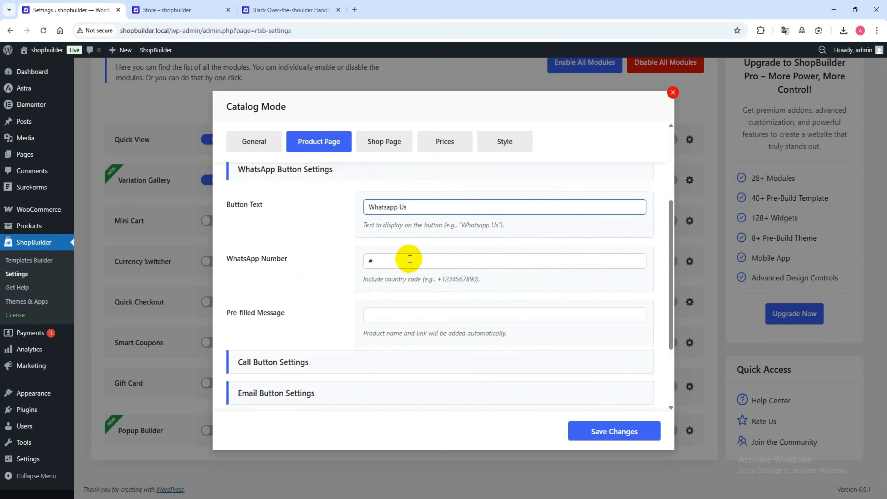
pyautogui.doubleClick(370, 261)
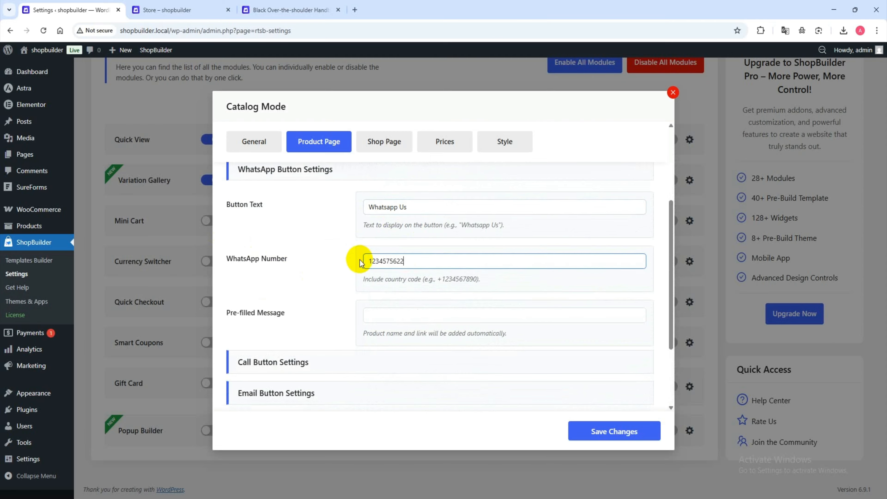
pyautogui.moveTo(364, 280); pyautogui.dragTo(421, 281)
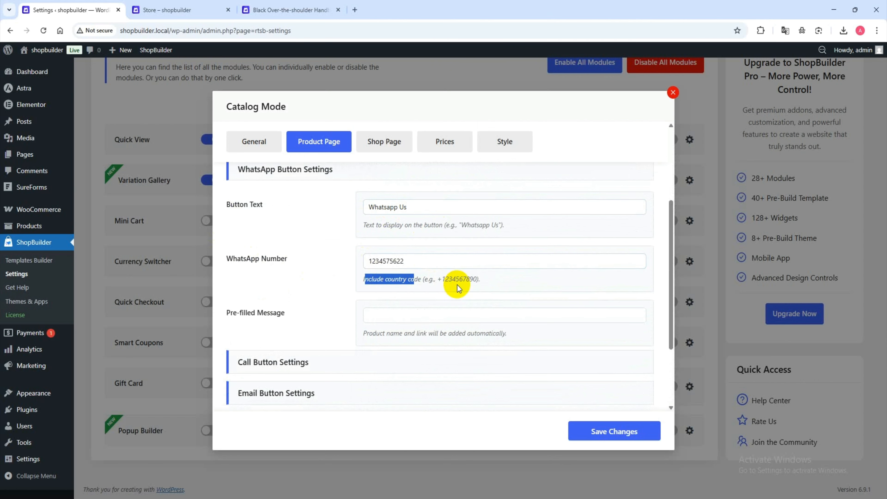
pyautogui.click(450, 283)
pyautogui.click(367, 262)
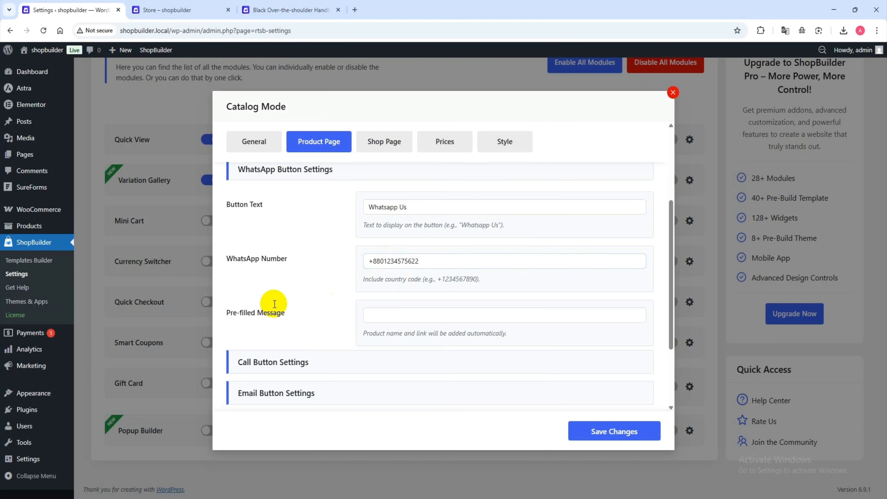
# Step: Set the WhatsApp pre-filled message to "Hi" and look over the remaining Product Page button settings
pyautogui.click(397, 316)
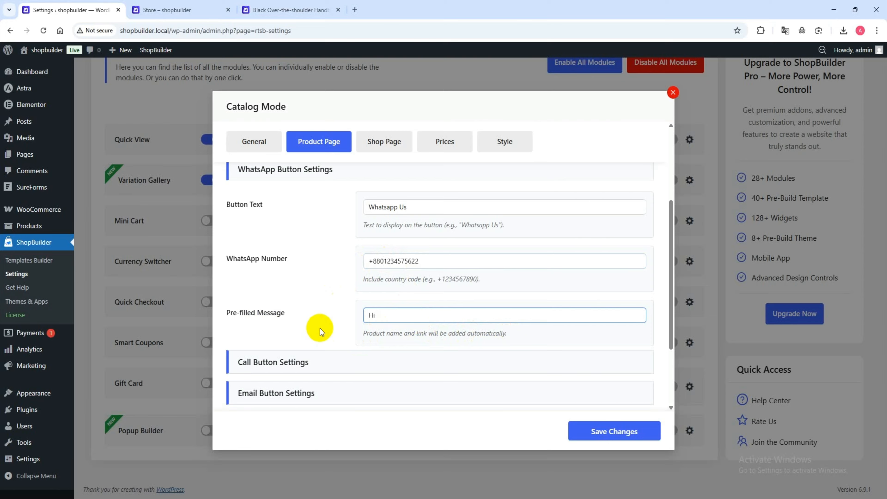
pyautogui.click(432, 329)
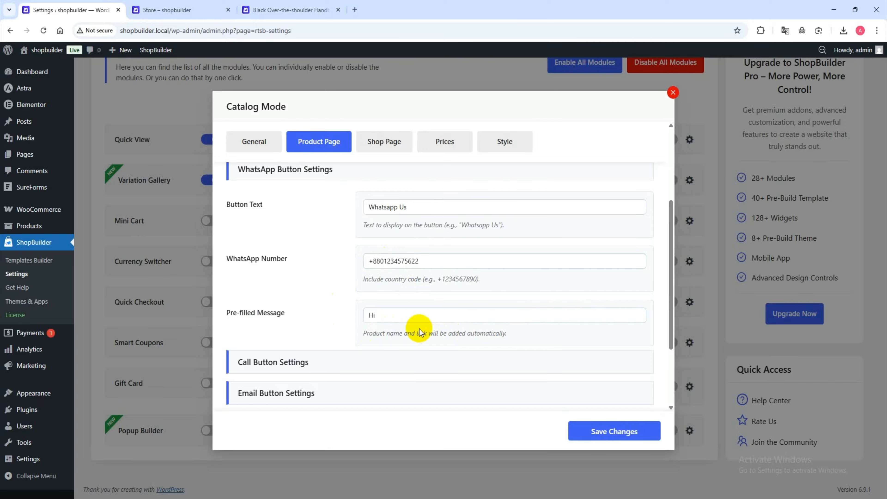
pyautogui.scroll(4, 412, 321)
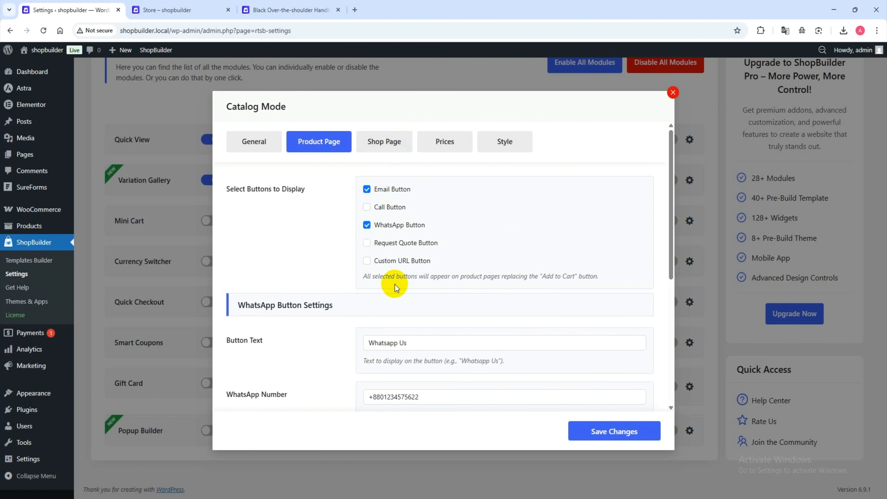
pyautogui.scroll(-7, 380, 282)
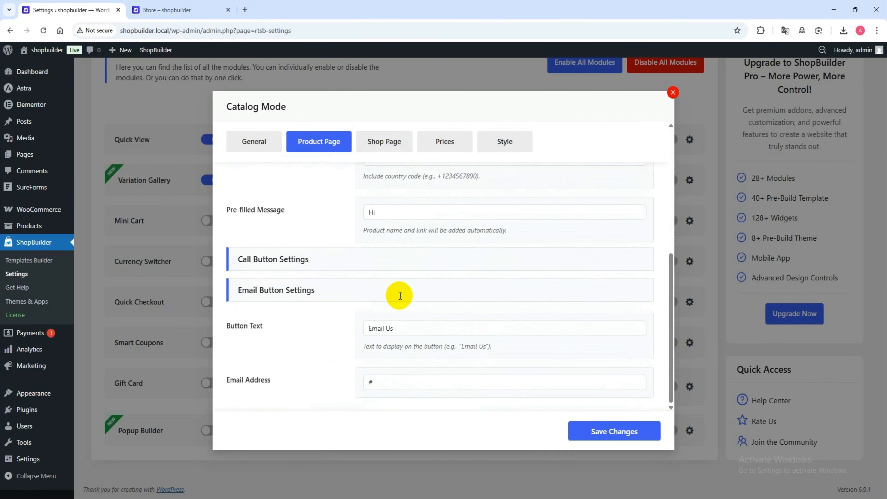
pyautogui.scroll(4, 399, 296)
# Step: Set the Shop Page button text to "Read More", save the changes and check the buttons on the store page
pyautogui.click(388, 141)
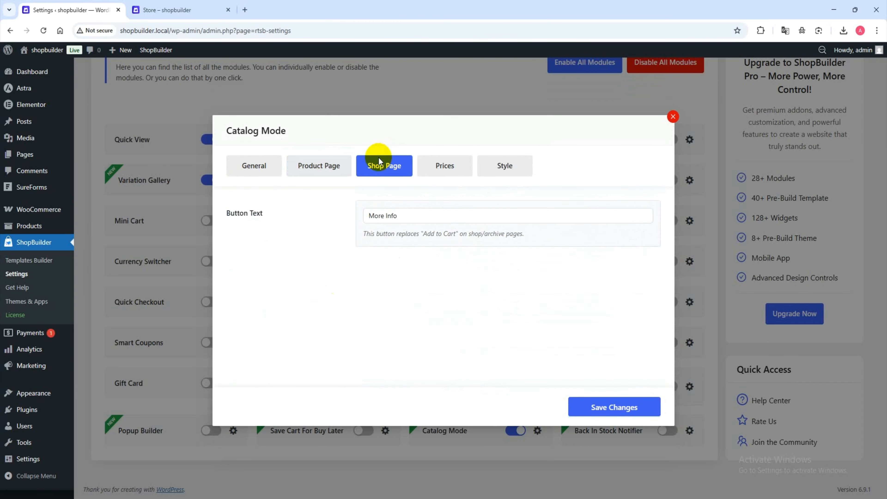
pyautogui.click(379, 216)
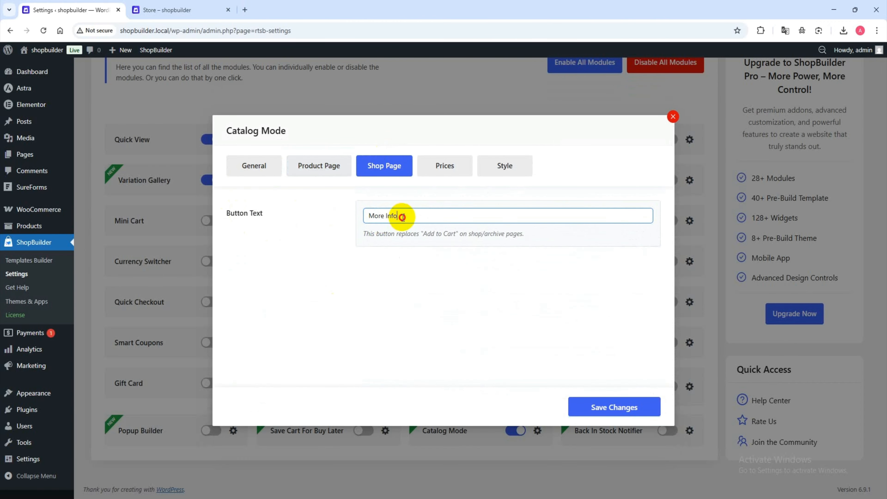
pyautogui.moveTo(402, 217); pyautogui.dragTo(390, 216)
pyautogui.click(393, 216)
pyautogui.write('Read')
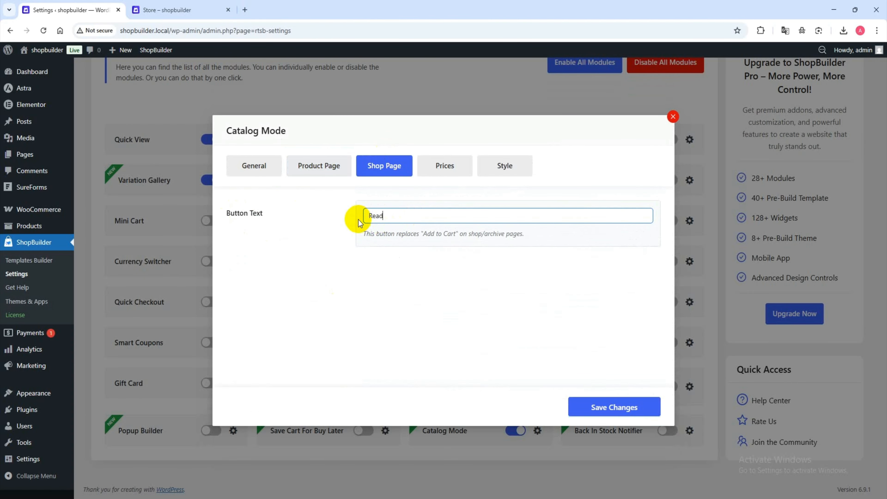
pyautogui.write(' More')
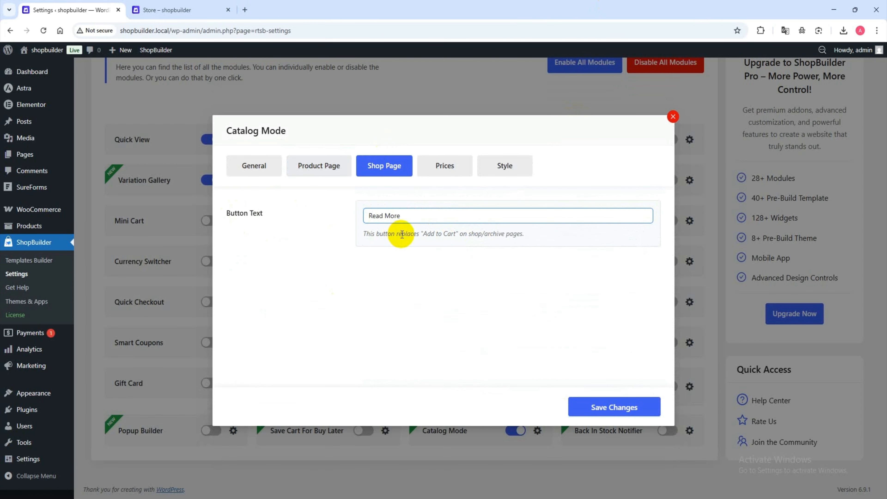
pyautogui.moveTo(423, 235); pyautogui.dragTo(457, 233)
pyautogui.click(462, 232)
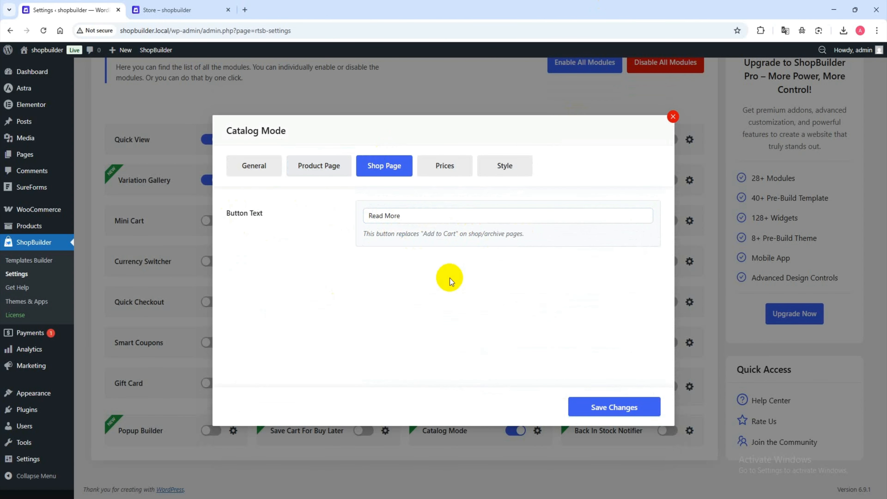
pyautogui.click(610, 403)
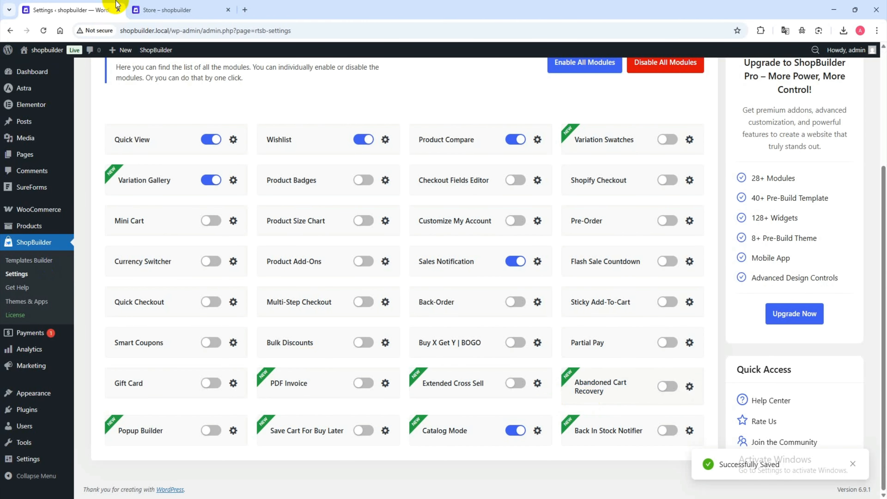
pyautogui.click(145, 10)
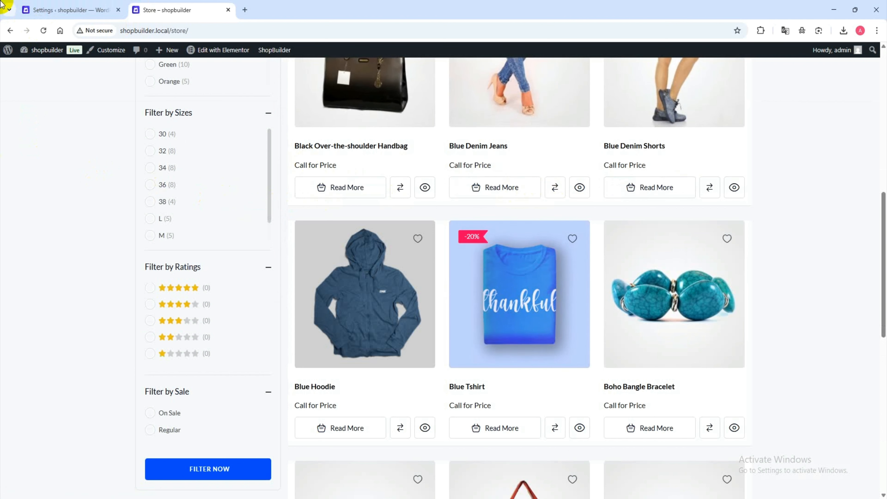
# Step: Set Catalog Mode's Price Display to Show Price, save it and reload the store page to check the product prices
pyautogui.click(109, 10)
pyautogui.click(506, 433)
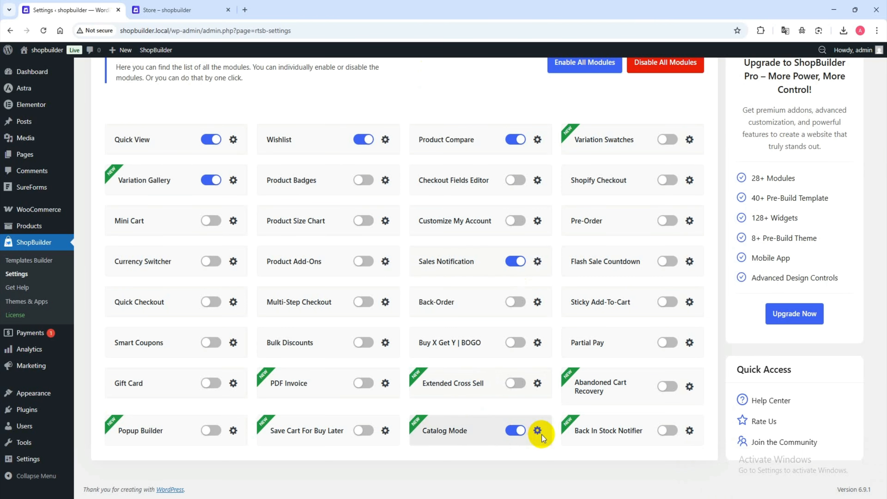
pyautogui.click(539, 431)
pyautogui.click(453, 166)
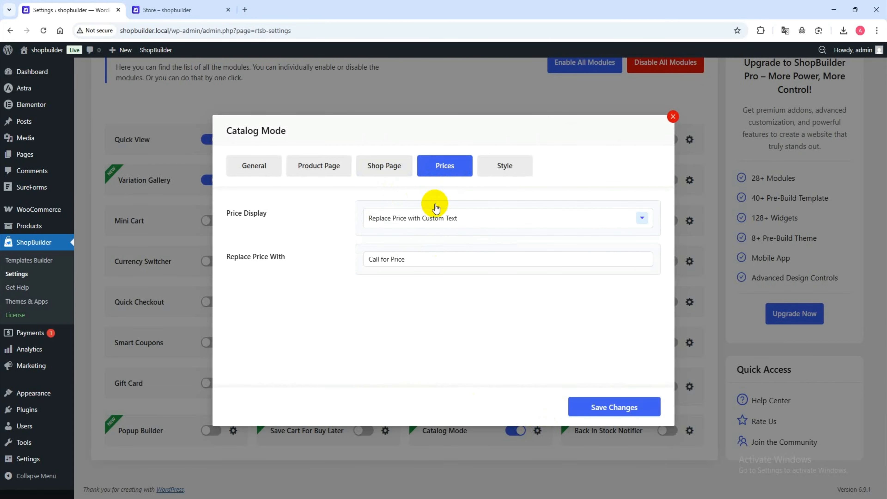
pyautogui.click(408, 218)
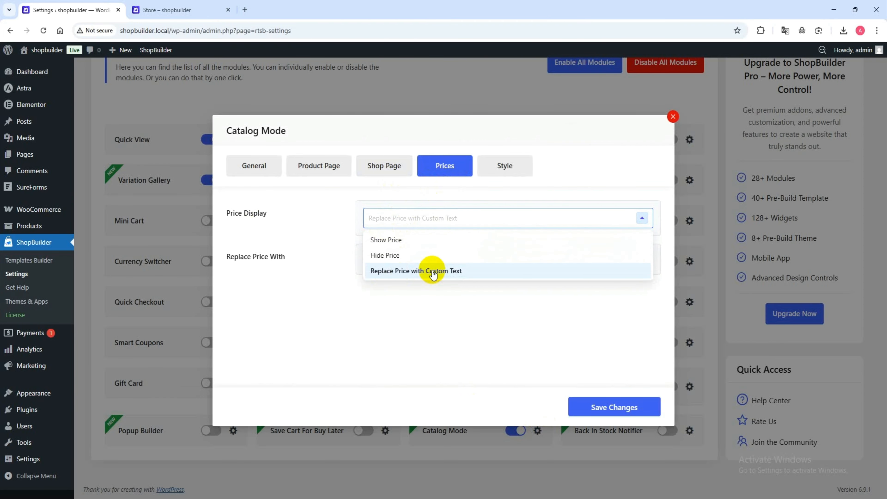
pyautogui.click(391, 242)
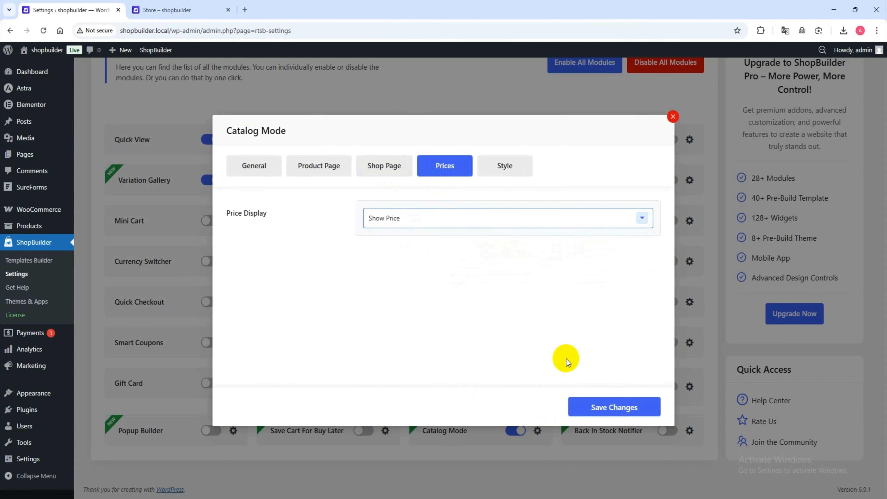
pyautogui.click(582, 402)
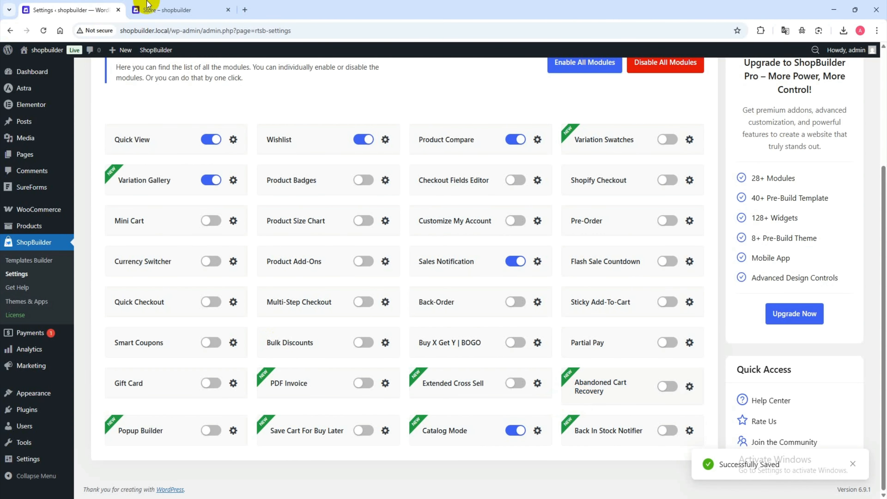
pyautogui.click(147, 10)
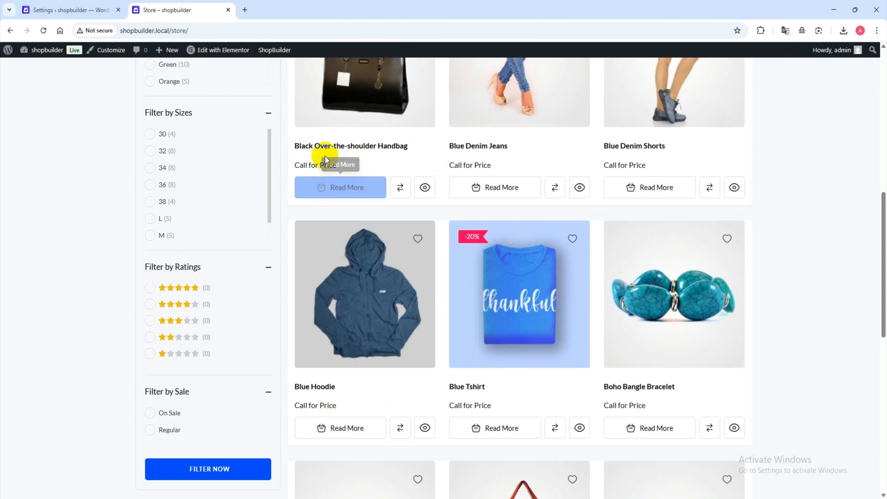
pyautogui.click(45, 30)
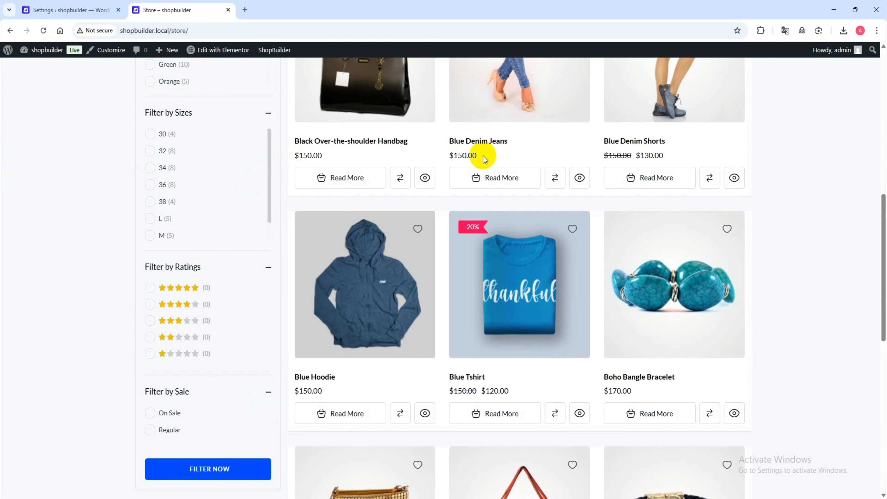
# Step: Set Price Display to Replace Price with Custom Text using "Call me for price", save, and view the Black Over-the-shoulder Handbag product page
pyautogui.click(89, 5)
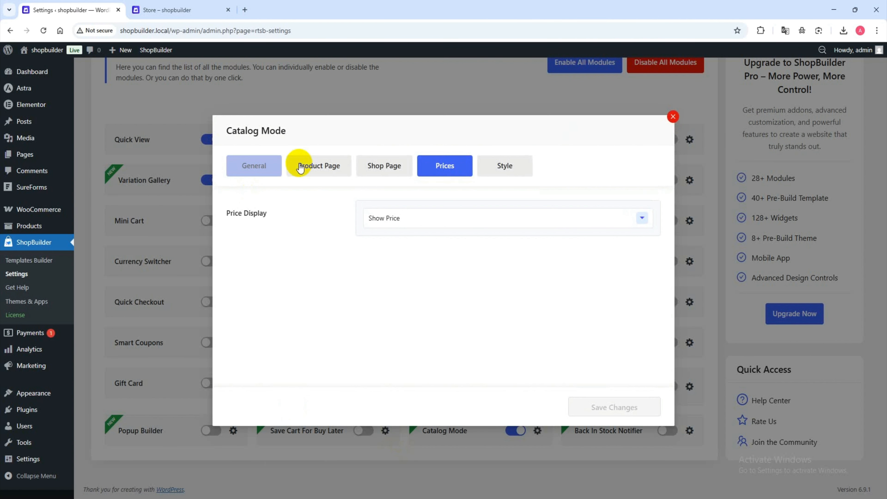
pyautogui.click(436, 217)
pyautogui.click(385, 269)
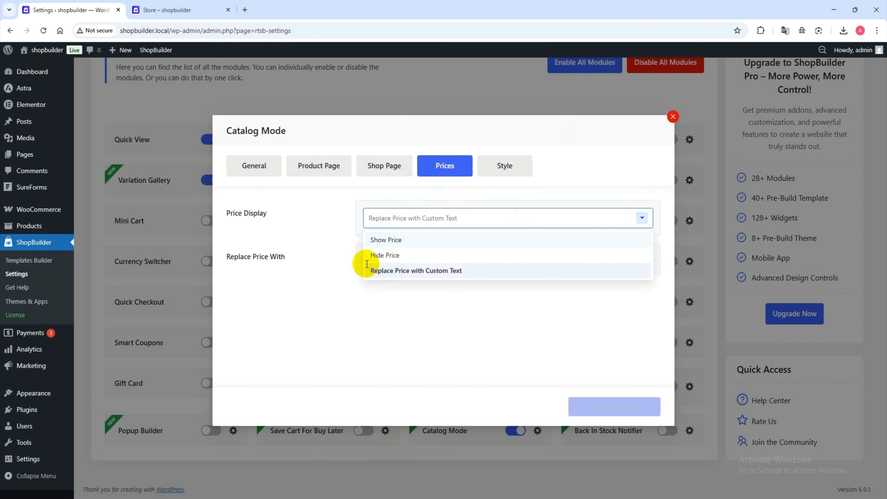
pyautogui.click(386, 258)
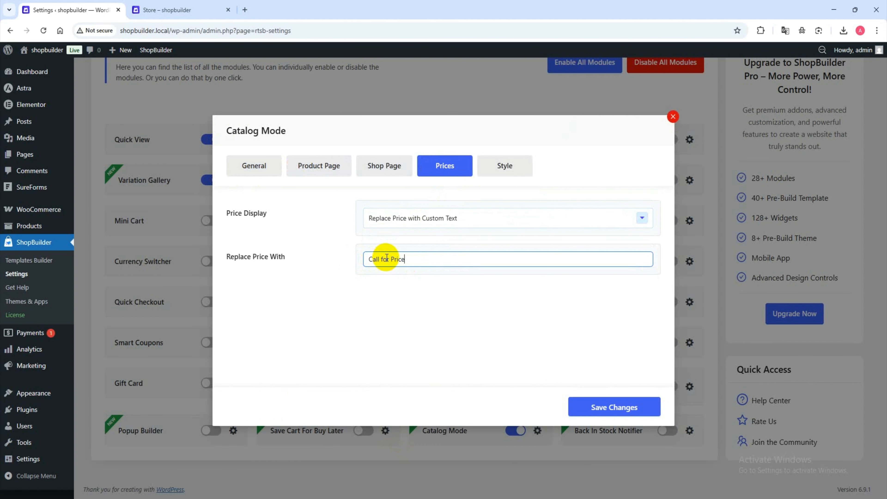
pyautogui.moveTo(405, 260); pyautogui.dragTo(390, 260)
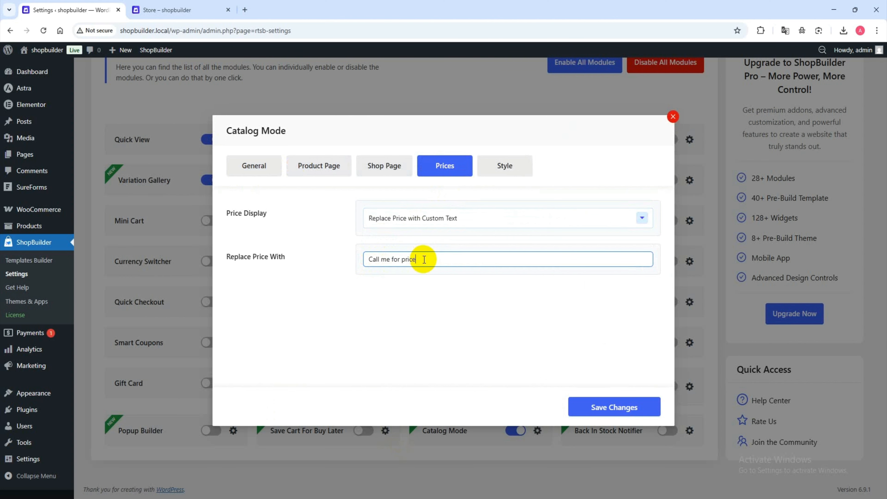
pyautogui.click(605, 414)
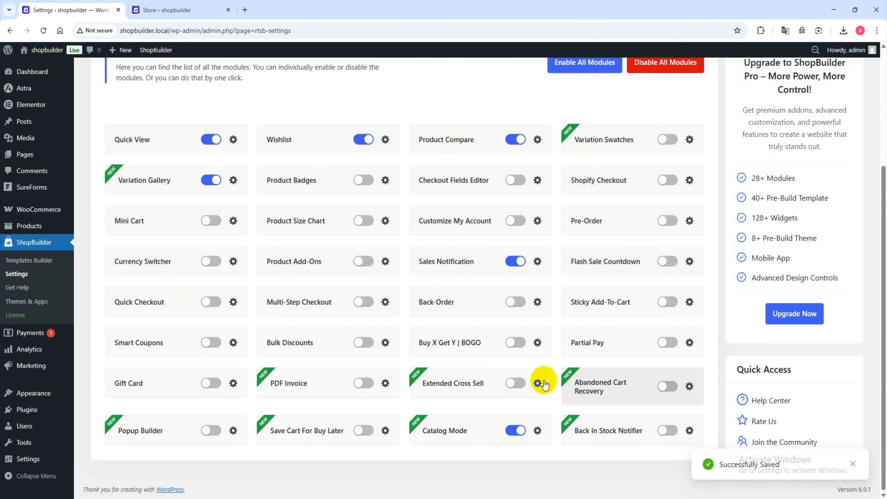
pyautogui.click(192, 5)
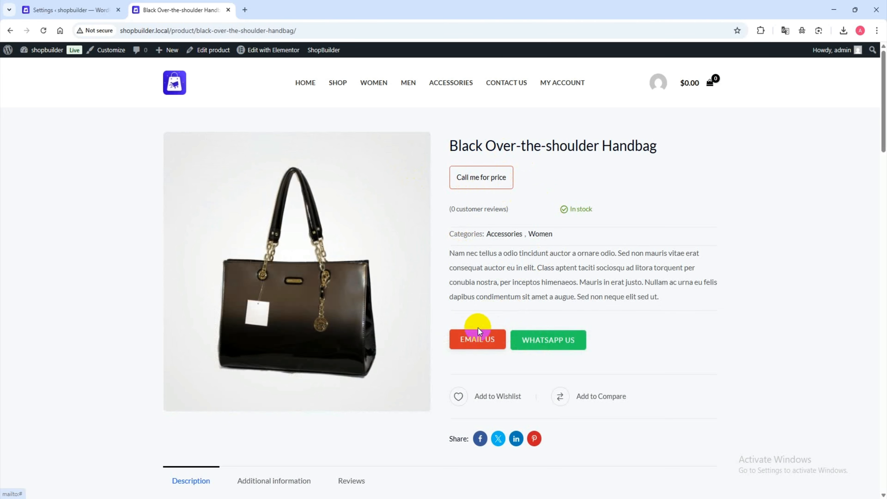
# Step: Deselect the Email Button and enable the Request Quote Button for product pages, save, and reload the handbag page to check the buttons
pyautogui.click(59, 10)
pyautogui.click(537, 432)
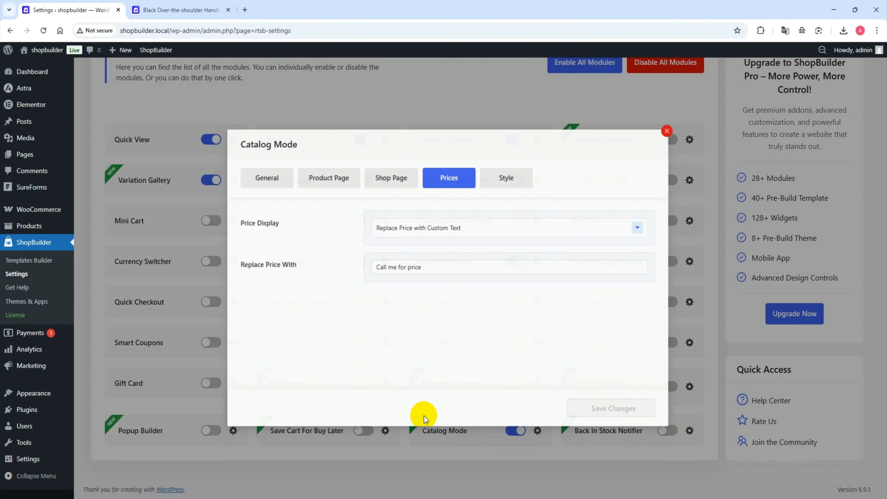
pyautogui.click(332, 172)
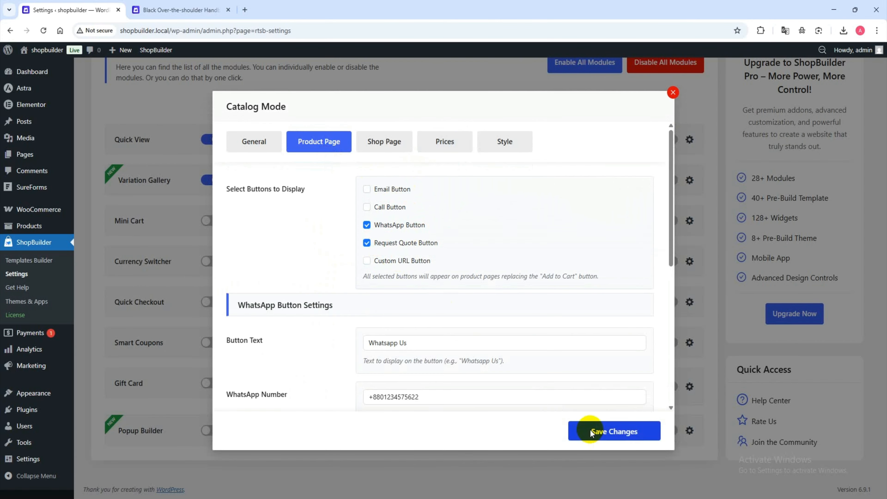
pyautogui.click(580, 431)
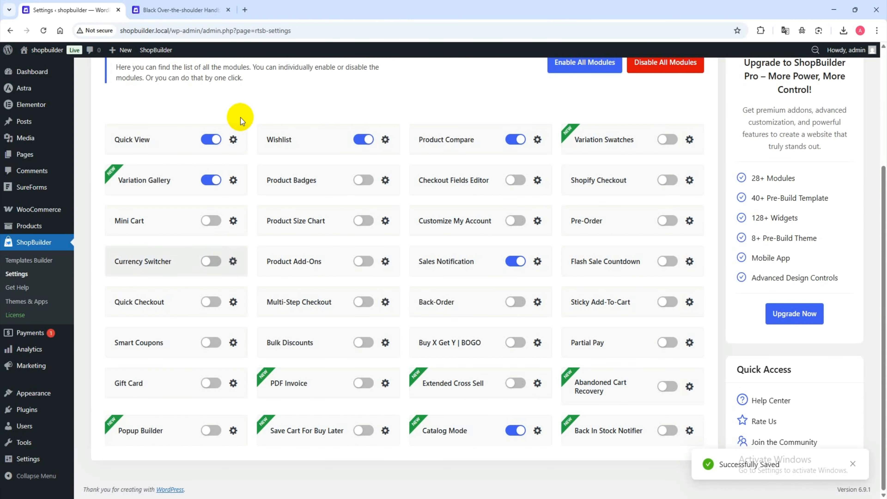
pyautogui.click(182, 9)
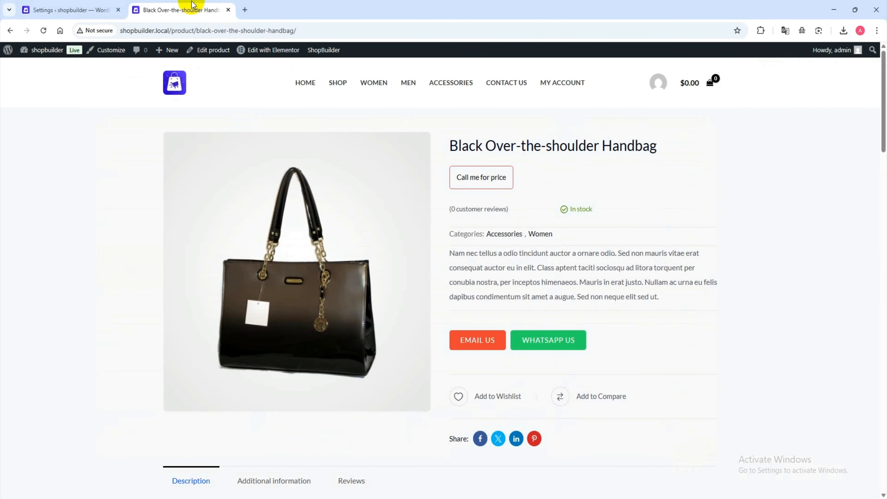
pyautogui.click(43, 31)
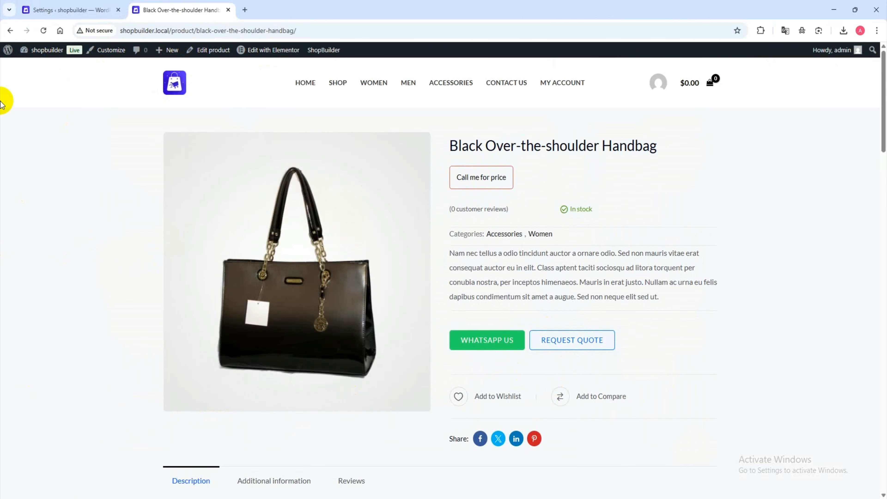
# Step: Set the Request Quote button text to "Request Quote Us" in Catalog Mode's Product Page settings
pyautogui.click(75, 10)
pyautogui.click(538, 431)
pyautogui.click(301, 116)
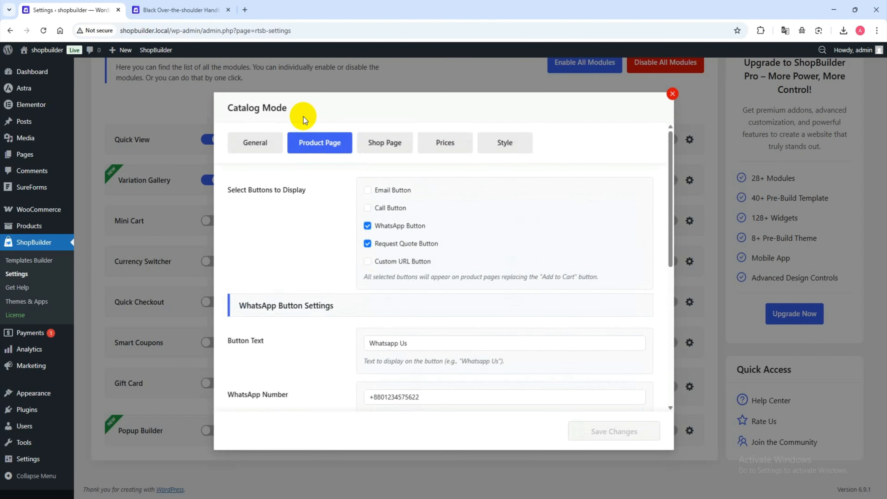
pyautogui.scroll(-5, 392, 250)
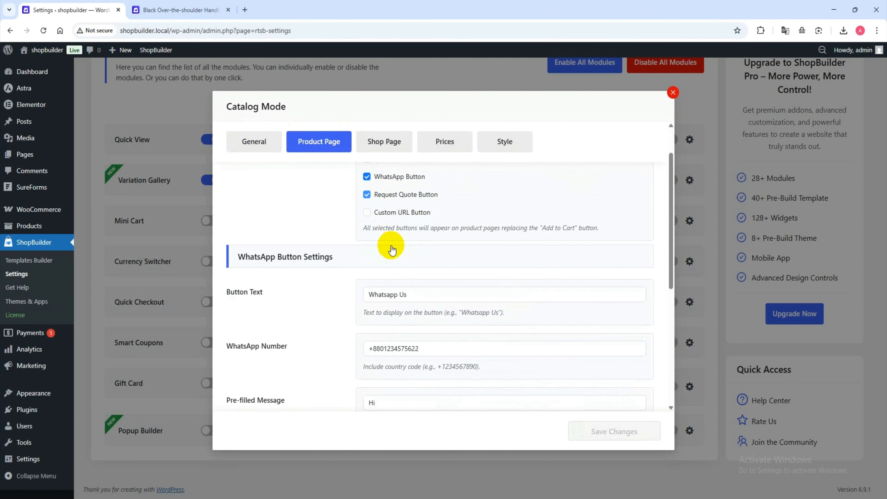
pyautogui.scroll(-2, 393, 249)
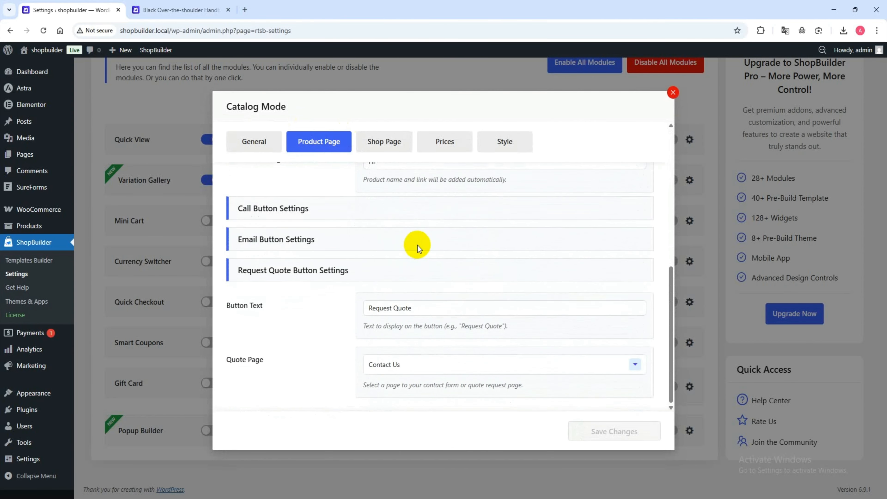
pyautogui.click(419, 364)
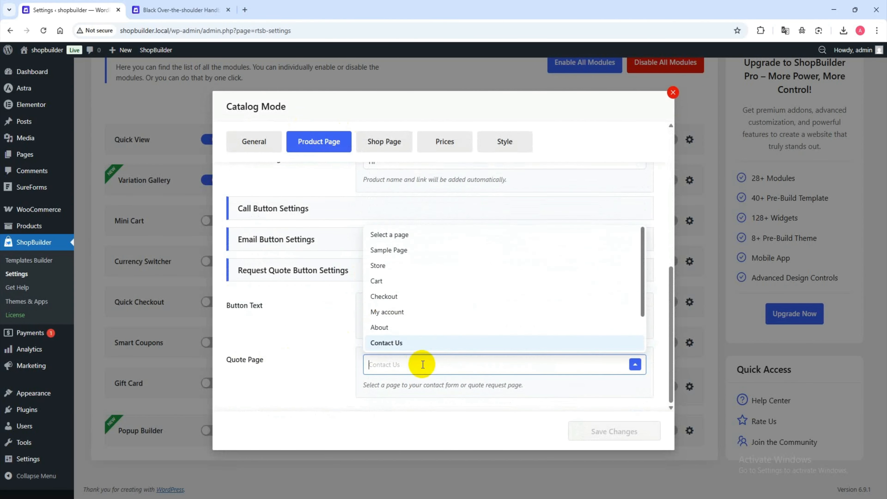
pyautogui.click(311, 321)
pyautogui.click(418, 309)
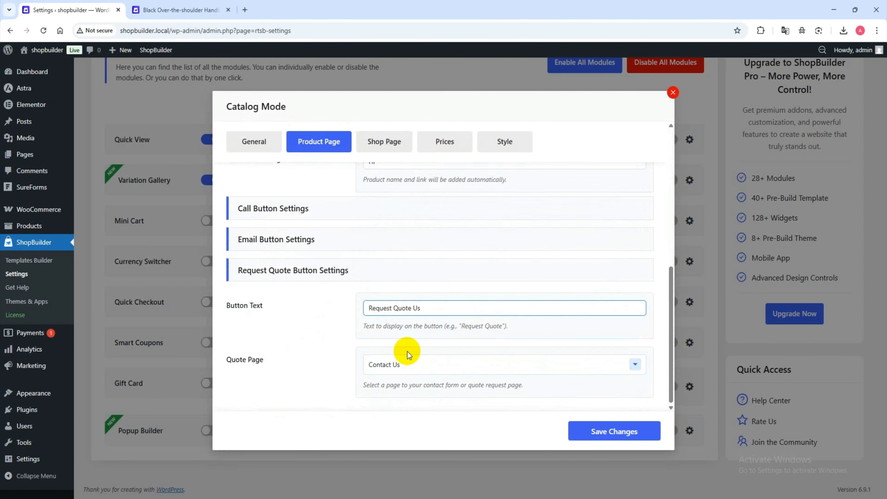
# Step: Keep Contact Us as the Quote Page after trying Cart, save the changes and check the button on the handbag product page
pyautogui.click(406, 363)
pyautogui.click(393, 281)
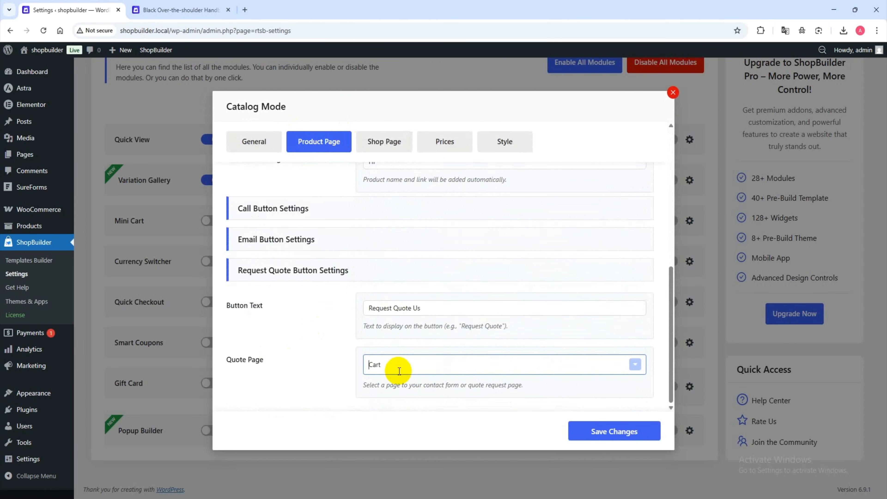
pyautogui.click(397, 367)
pyautogui.click(399, 343)
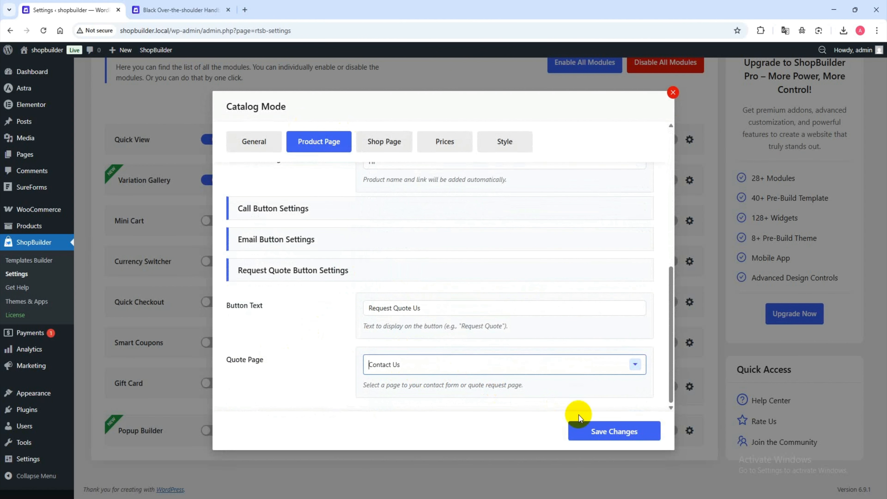
pyautogui.click(597, 430)
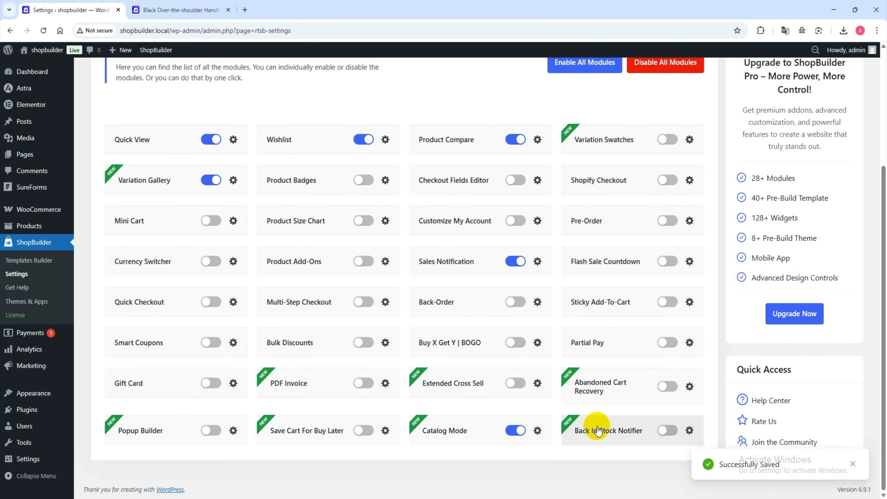
pyautogui.click(185, 11)
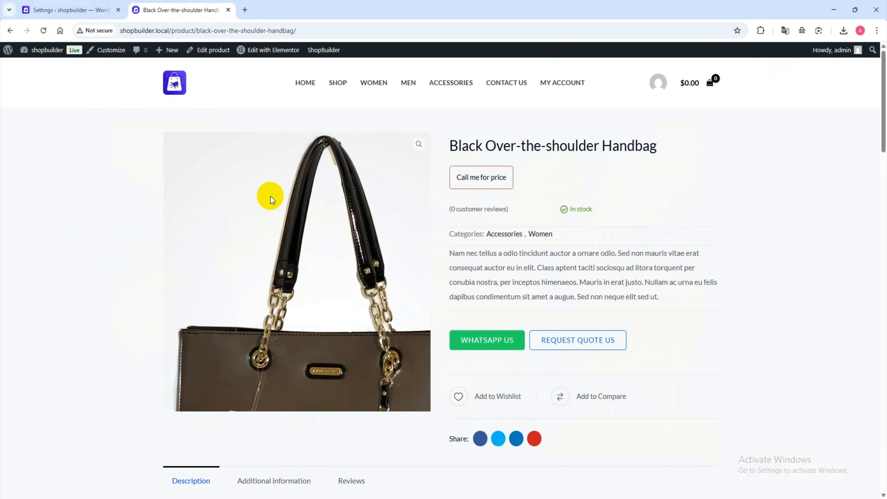
# Step: Open Catalog Mode's Style settings from the ShopBuilder modules page
pyautogui.click(32, 5)
pyautogui.click(538, 431)
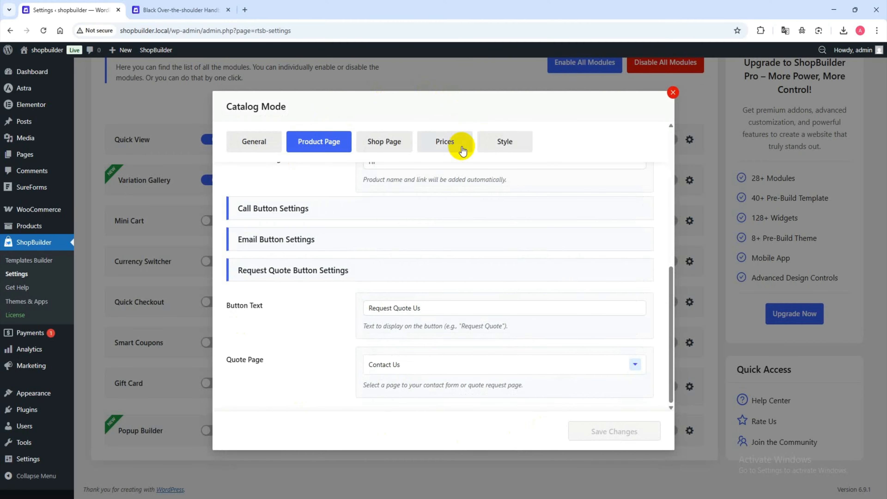
pyautogui.scroll(10, 385, 242)
pyautogui.click(493, 142)
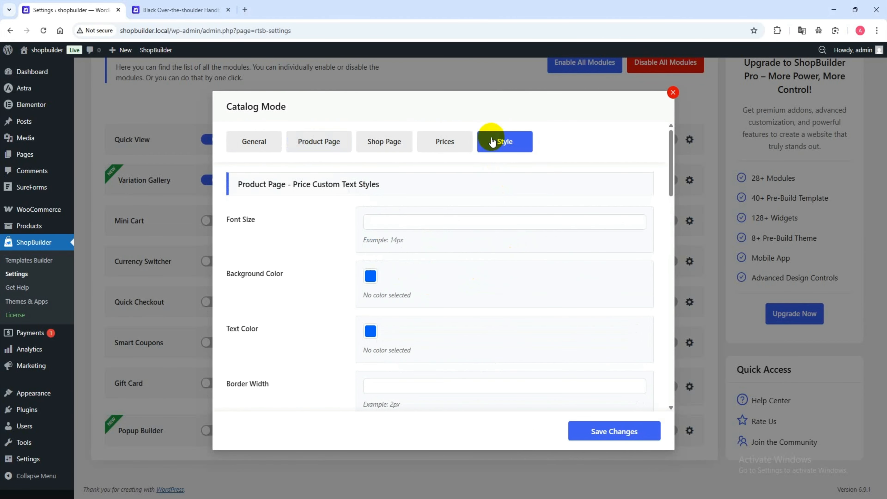
pyautogui.click(375, 220)
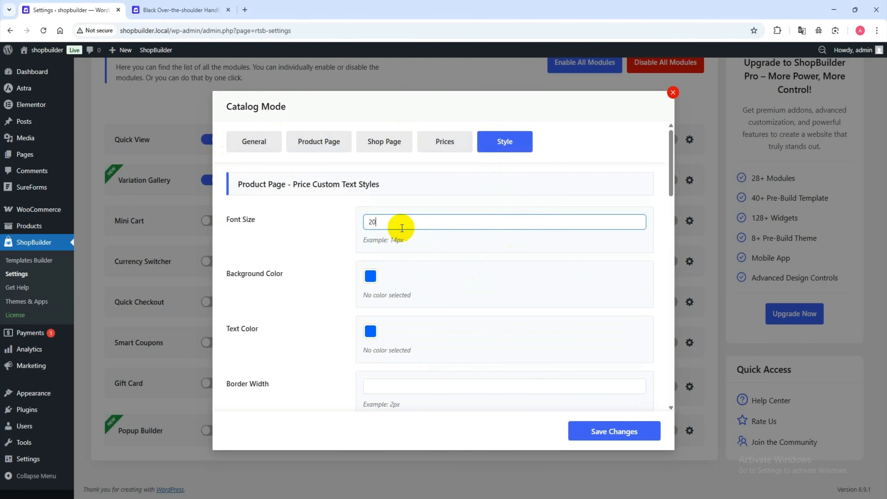
pyautogui.moveTo(384, 222); pyautogui.dragTo(351, 232)
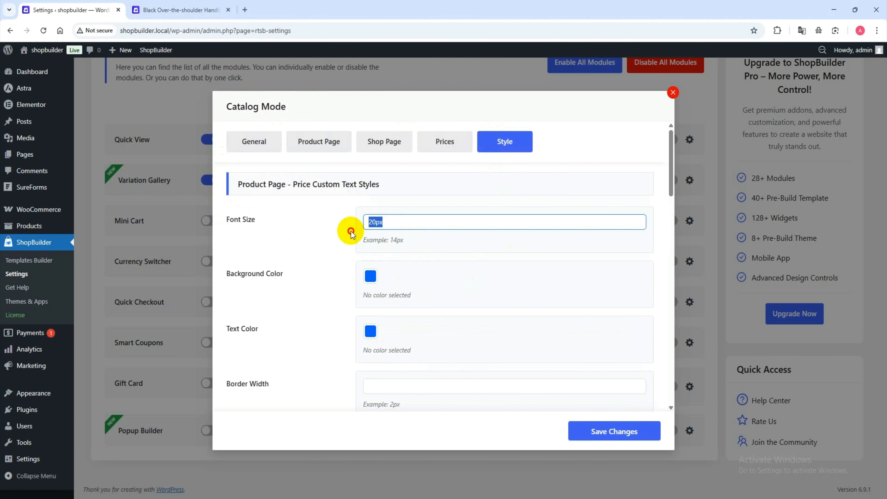
pyautogui.press('BackSpace')
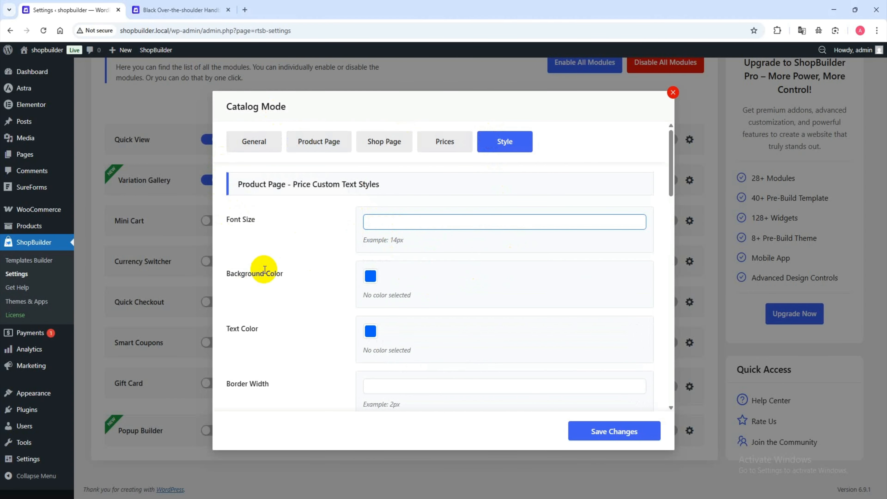
# Step: Set the product page price custom text's background color to #898a8c and its text color to #ffffff
pyautogui.click(370, 276)
pyautogui.click(370, 341)
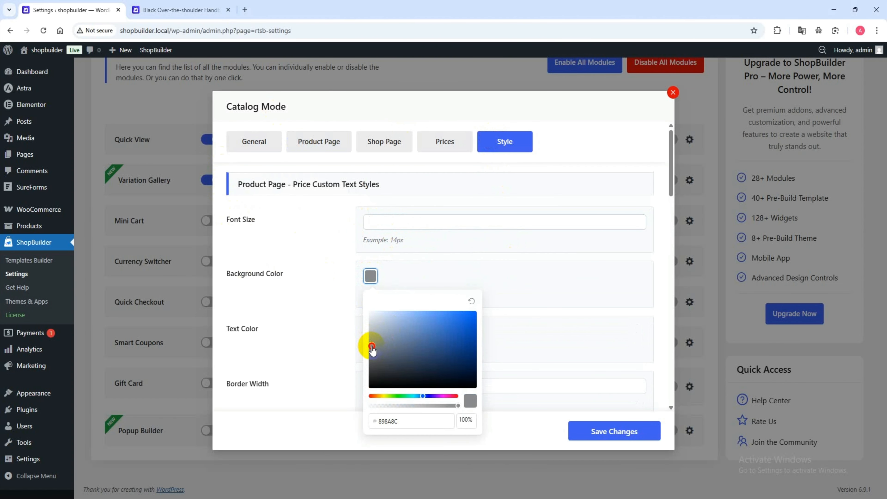
pyautogui.click(306, 311)
pyautogui.scroll(-3, 394, 272)
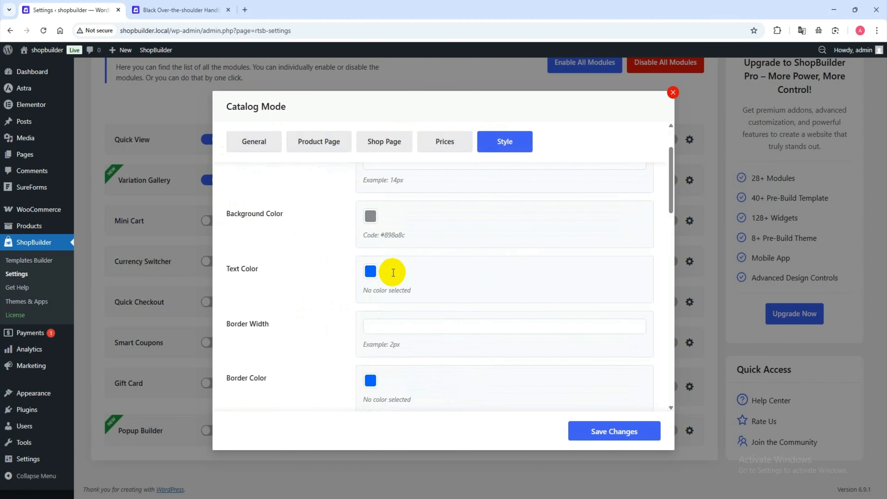
pyautogui.click(371, 234)
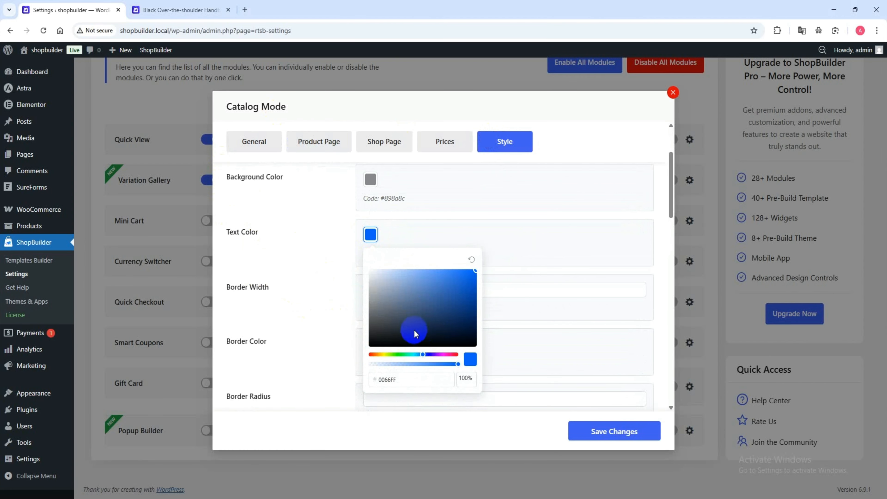
pyautogui.moveTo(414, 334); pyautogui.dragTo(332, 225)
pyautogui.click(368, 238)
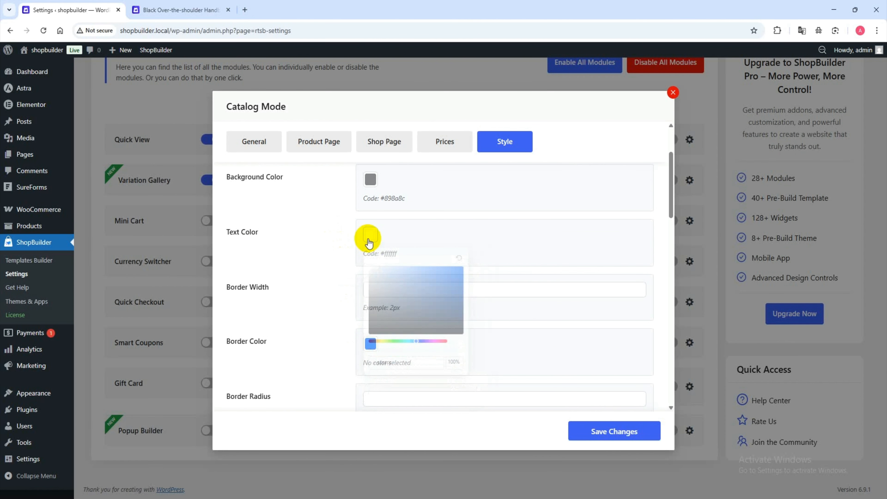
# Step: Give the product page price custom text a 1px border width and the border color #87898c
pyautogui.click(380, 288)
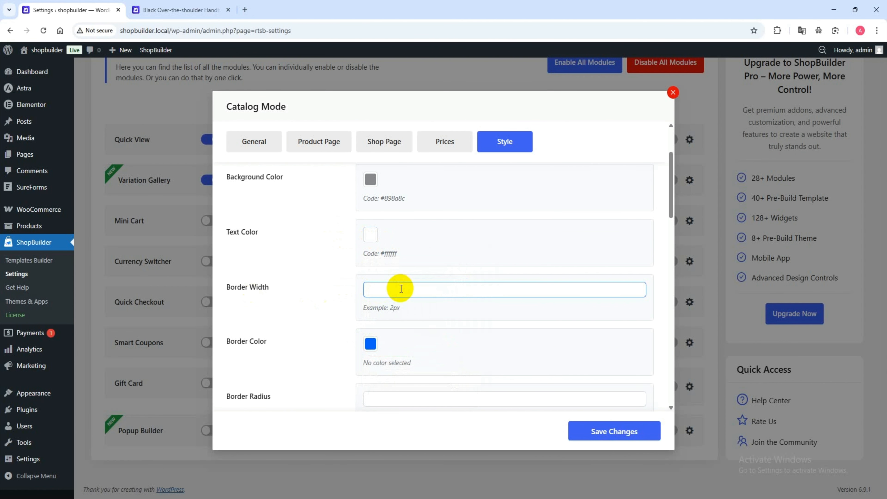
pyautogui.write('1px')
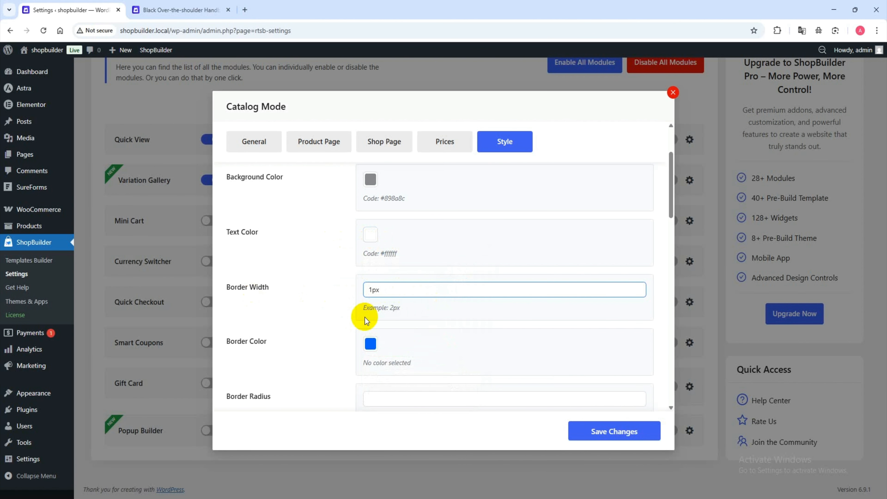
pyautogui.click(212, 334)
pyautogui.click(377, 347)
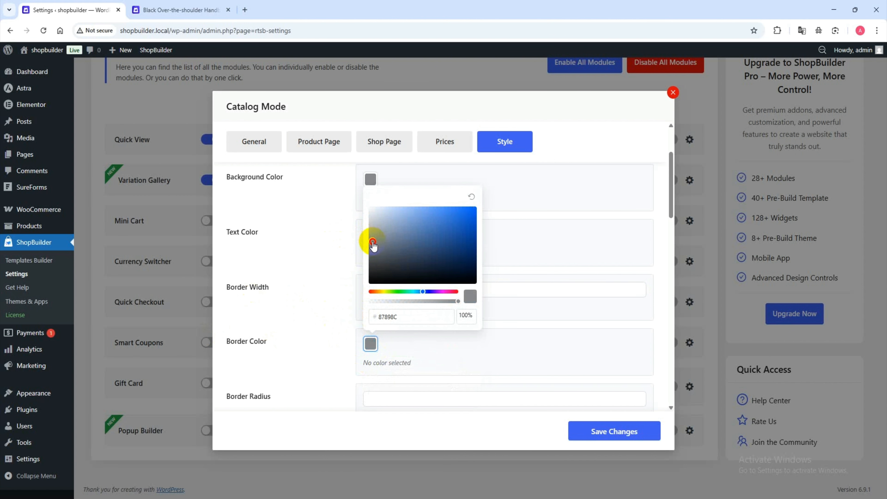
pyautogui.click(303, 251)
# Step: Save the style changes and reload the handbag product page to check the custom price text
pyautogui.click(638, 432)
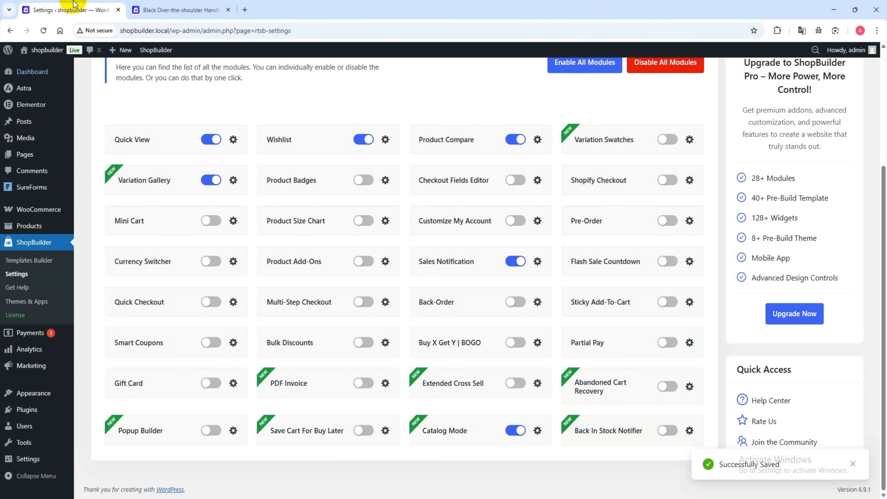
pyautogui.click(153, 9)
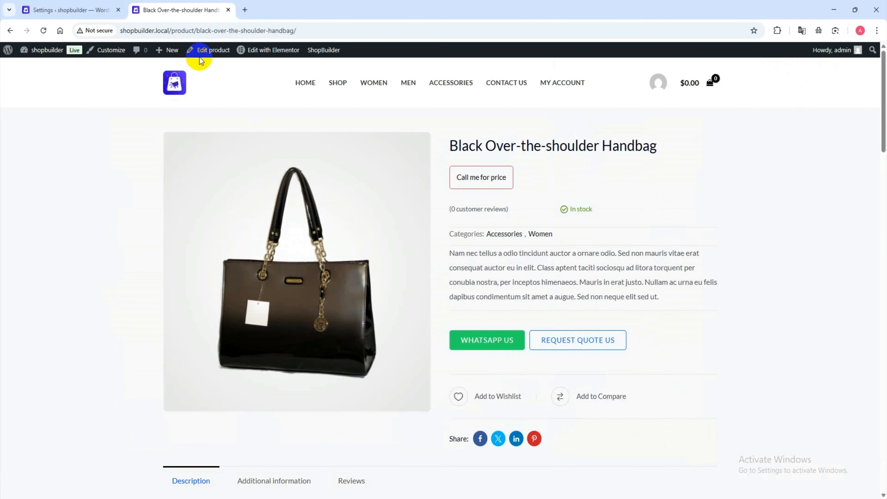
pyautogui.click(44, 31)
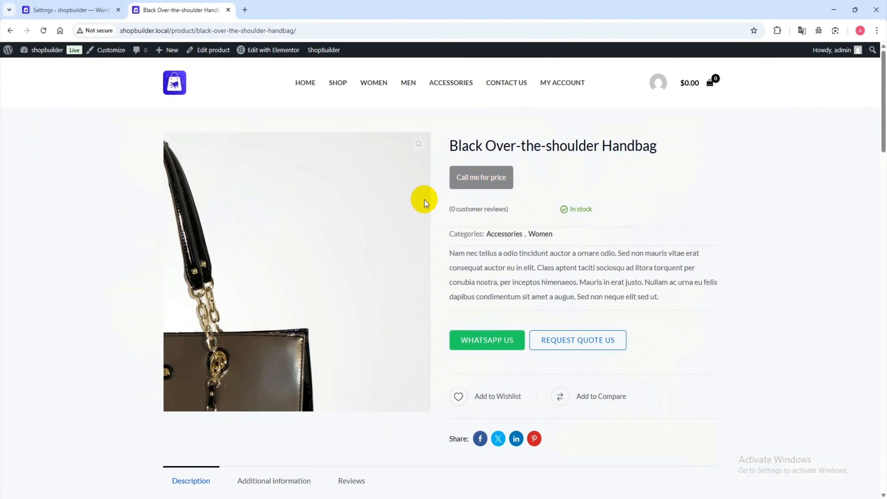
# Step: In Catalog Mode's Style settings, set the WhatsApp button's background color to #062758 and its text color to #ffffff
pyautogui.click(69, 10)
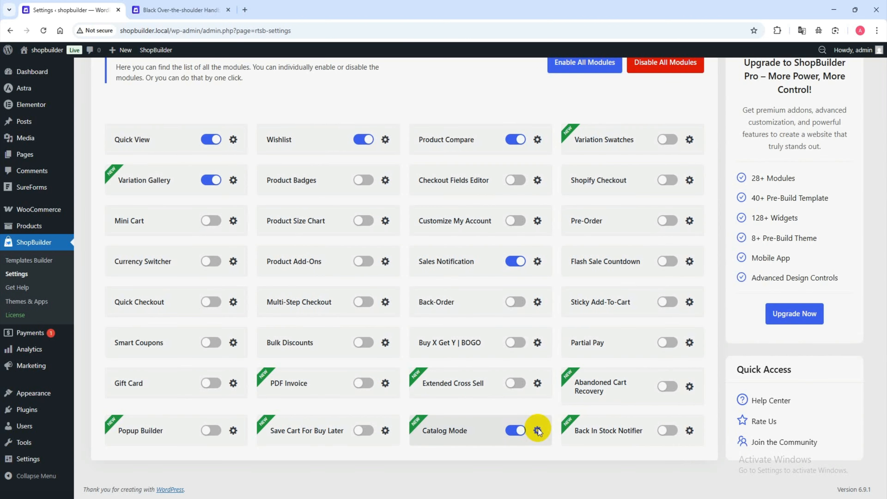
pyautogui.click(538, 430)
pyautogui.click(447, 296)
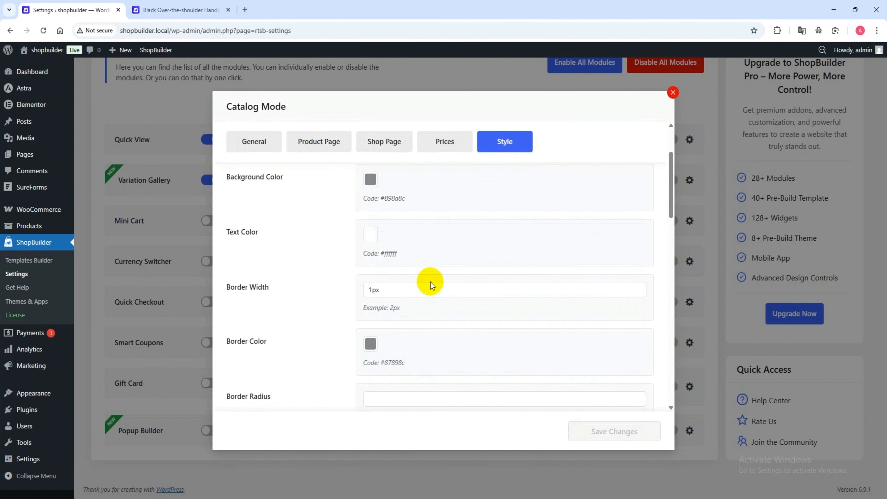
pyautogui.scroll(-7, 428, 283)
pyautogui.scroll(-3, 346, 289)
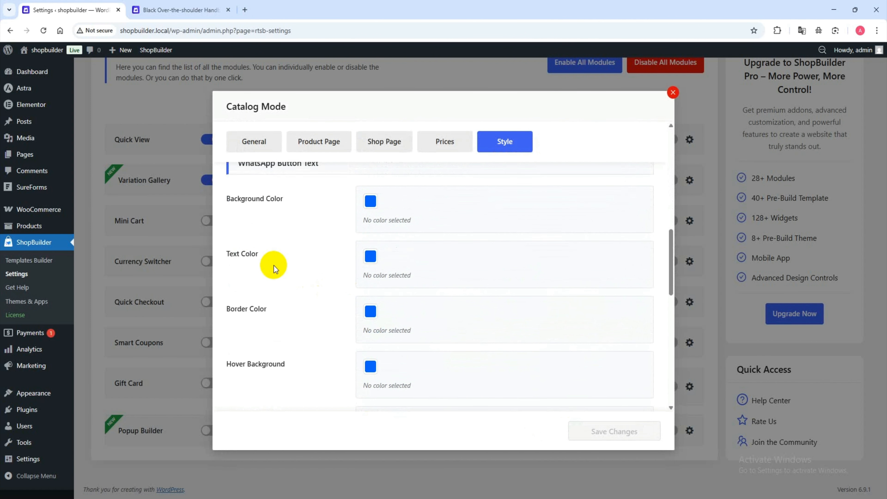
pyautogui.click(370, 200)
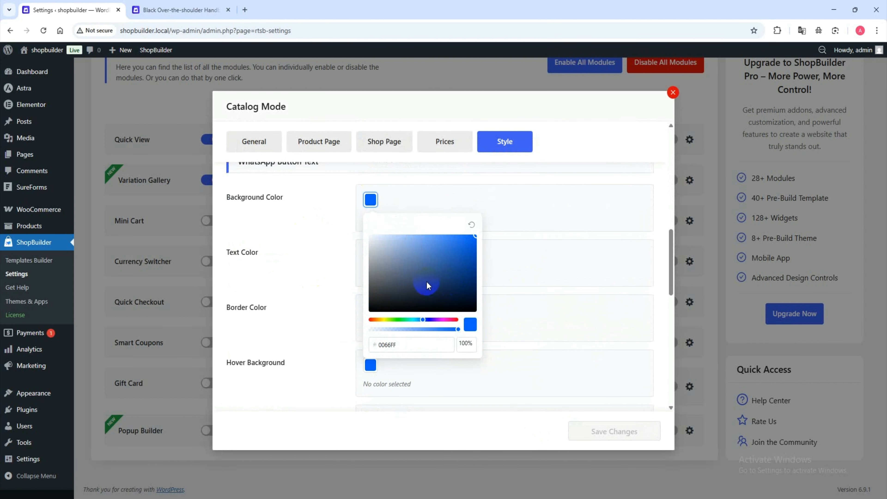
pyautogui.moveTo(439, 273); pyautogui.dragTo(469, 285)
pyautogui.click(314, 253)
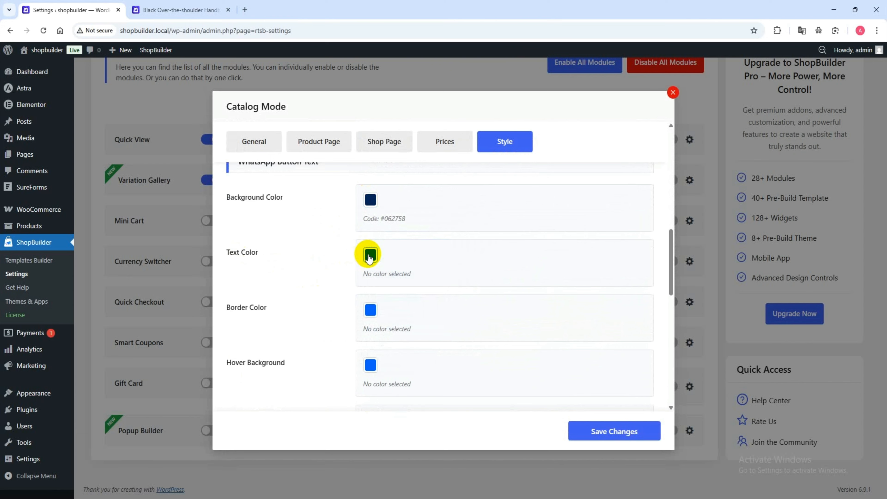
pyautogui.click(369, 255)
pyautogui.moveTo(385, 318); pyautogui.dragTo(366, 275)
pyautogui.click(312, 257)
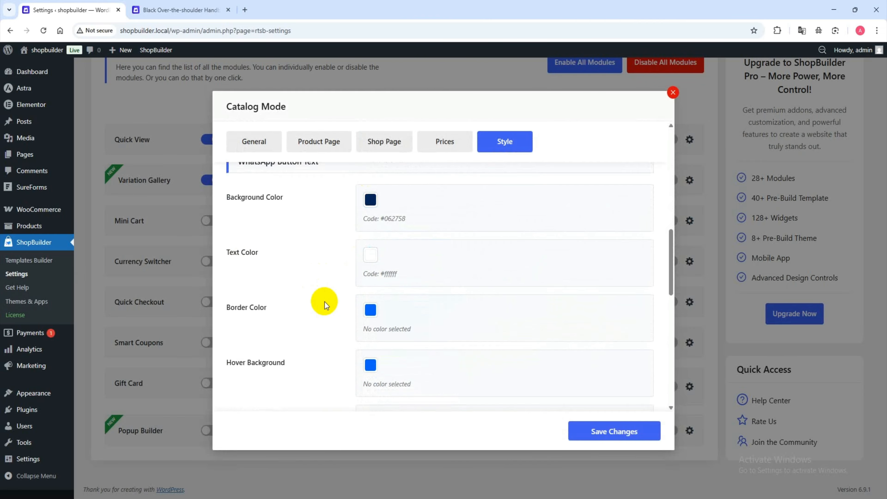
# Step: Look over the remaining WhatsApp and Request Quote button style options, and save the Catalog Mode changes
pyautogui.scroll(-3, 230, 312)
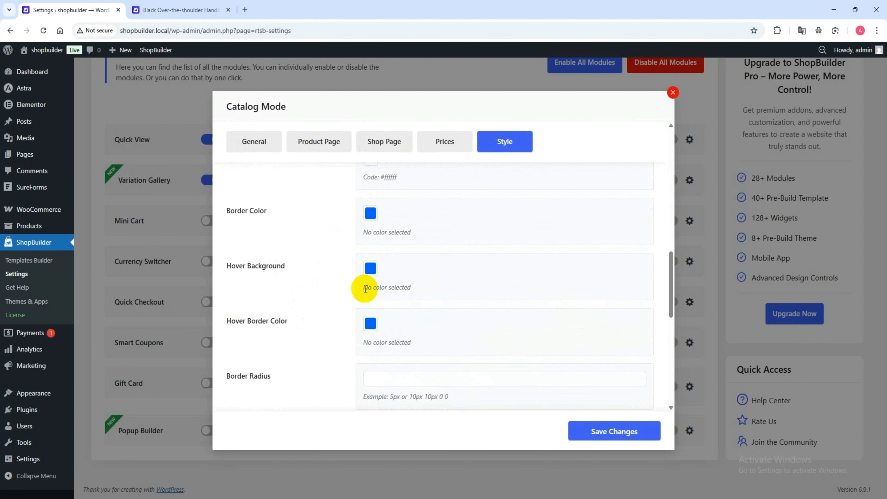
pyautogui.click(371, 269)
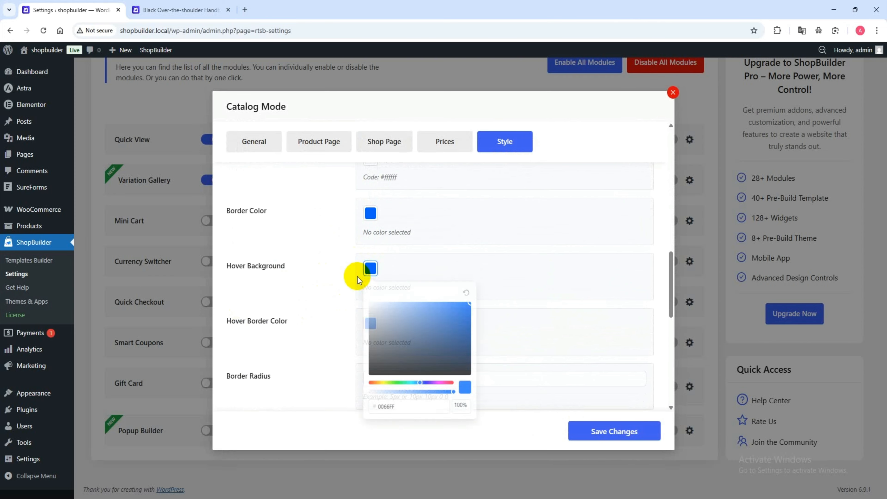
pyautogui.click(334, 265)
pyautogui.scroll(-3, 287, 269)
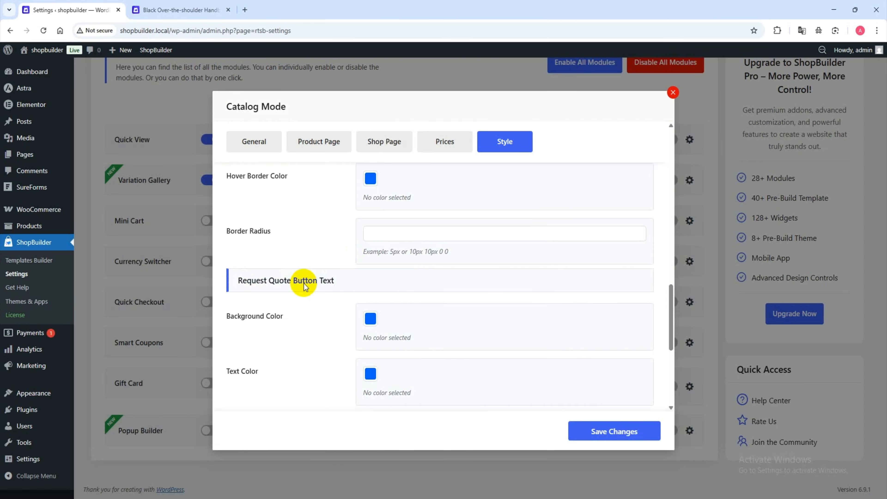
pyautogui.scroll(-5, 350, 285)
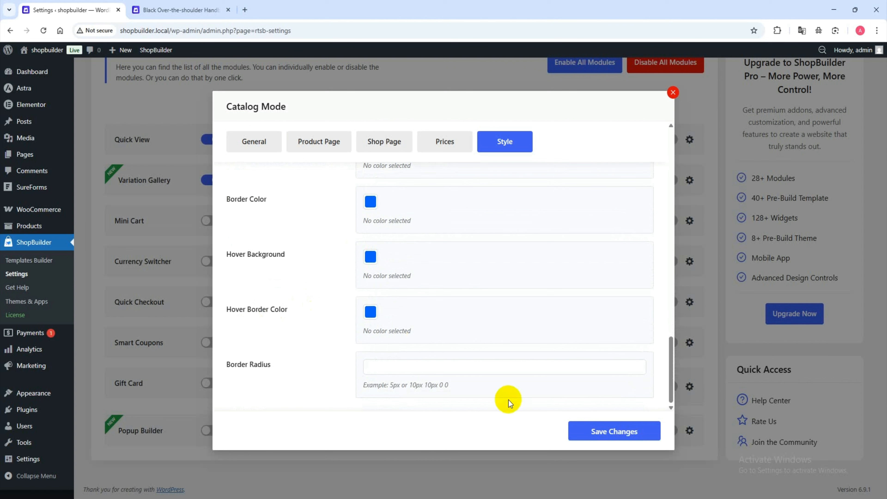
pyautogui.click(594, 432)
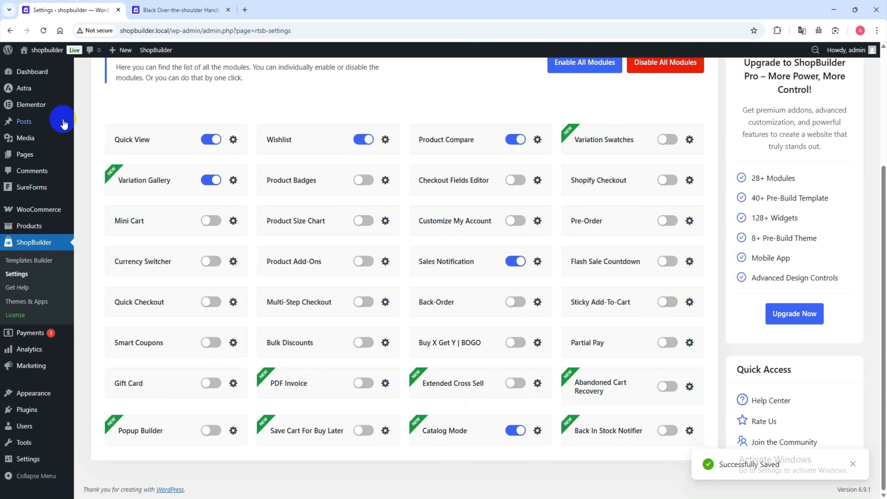
# Step: Check the WhatsApp button on the handbag page, and set its border color to #ffffff in Catalog Mode's Style settings
pyautogui.click(176, 9)
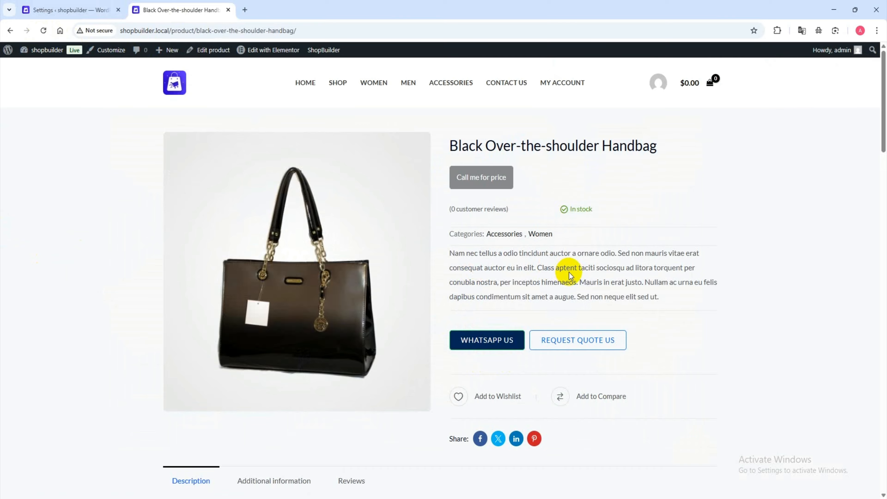
pyautogui.click(88, 9)
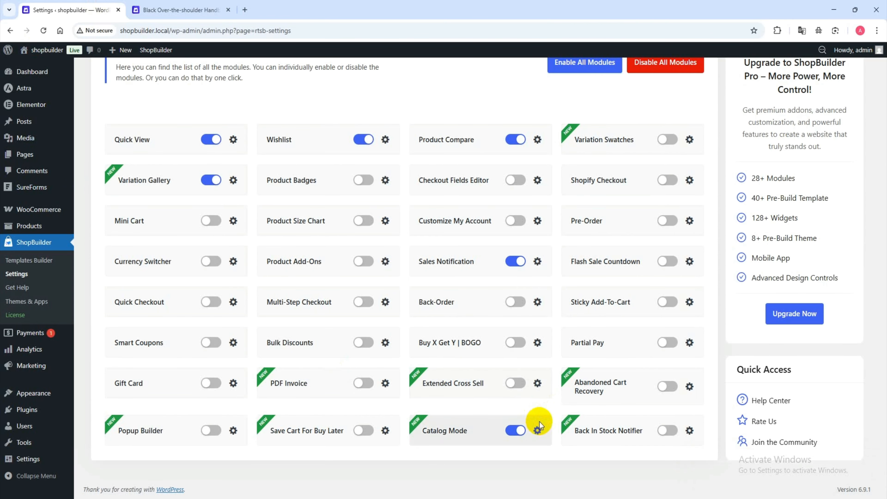
pyautogui.click(538, 428)
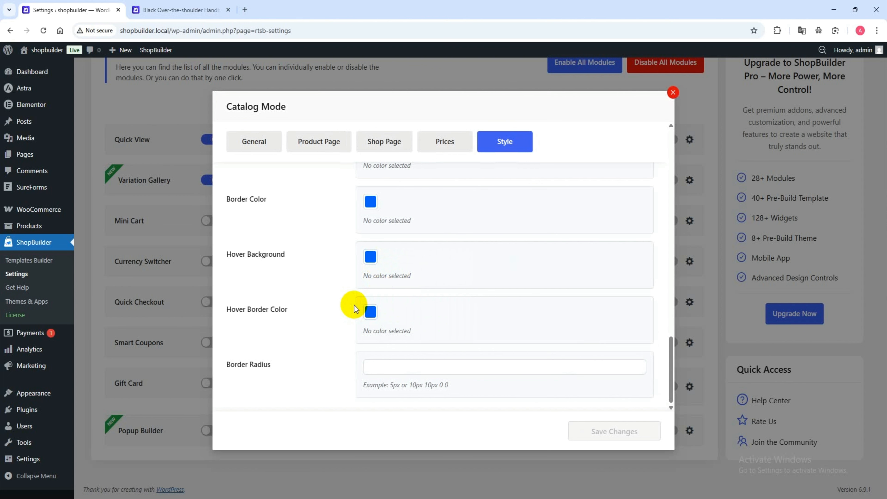
pyautogui.scroll(-10, 354, 305)
pyautogui.scroll(3, 354, 304)
pyautogui.scroll(-3, 353, 304)
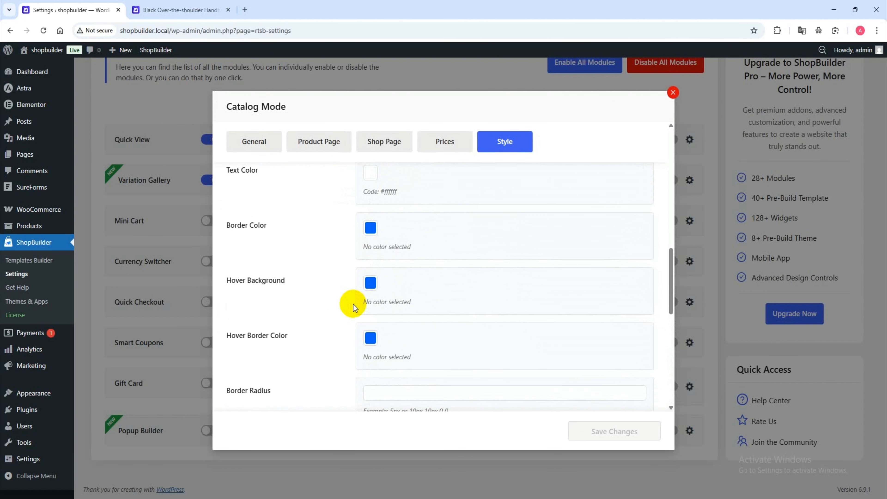
pyautogui.scroll(2, 353, 304)
pyautogui.click(372, 277)
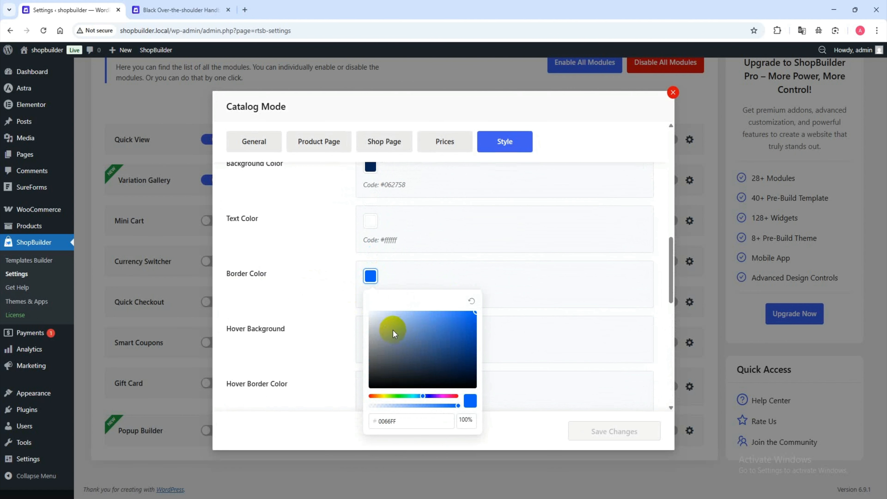
pyautogui.click(397, 336)
pyautogui.click(472, 346)
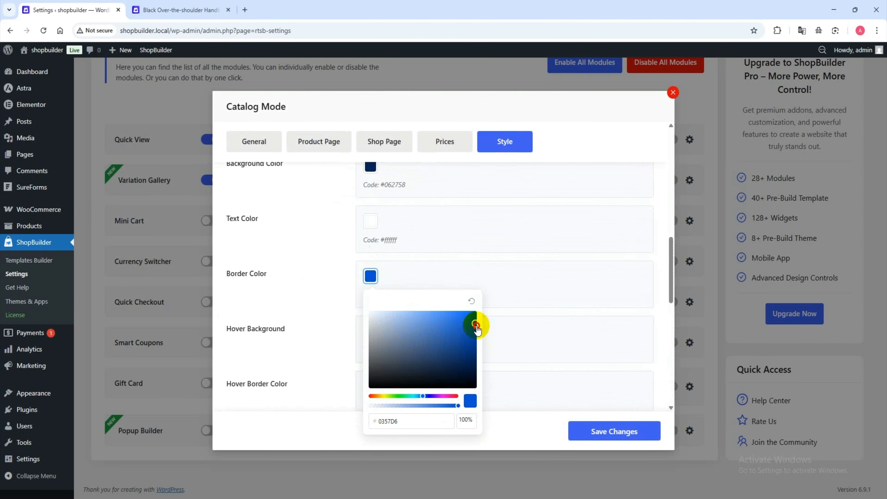
pyautogui.moveTo(477, 316)
pyautogui.mouseDown()
pyautogui.moveTo(355, 316)
pyautogui.moveTo(357, 302)
pyautogui.mouseUp()
pyautogui.click(321, 283)
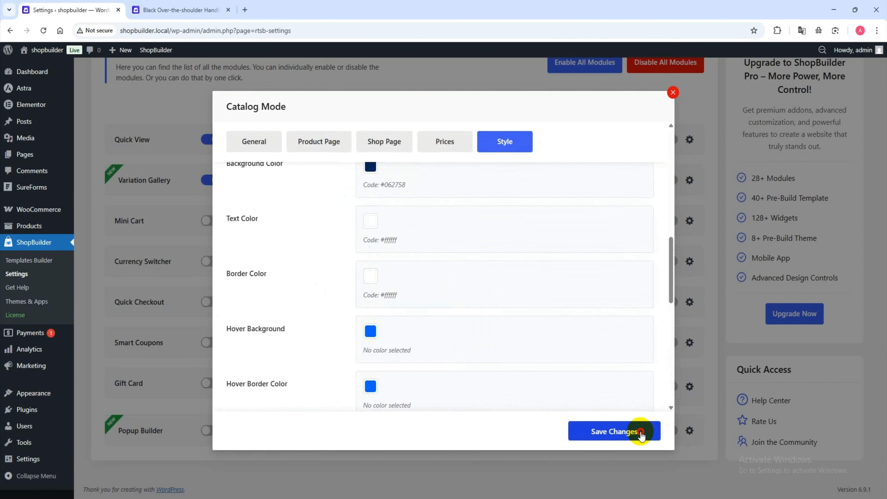
# Step: Save the WhatsApp border color and reload the handbag product page to check the button
pyautogui.click(578, 429)
pyautogui.click(209, 8)
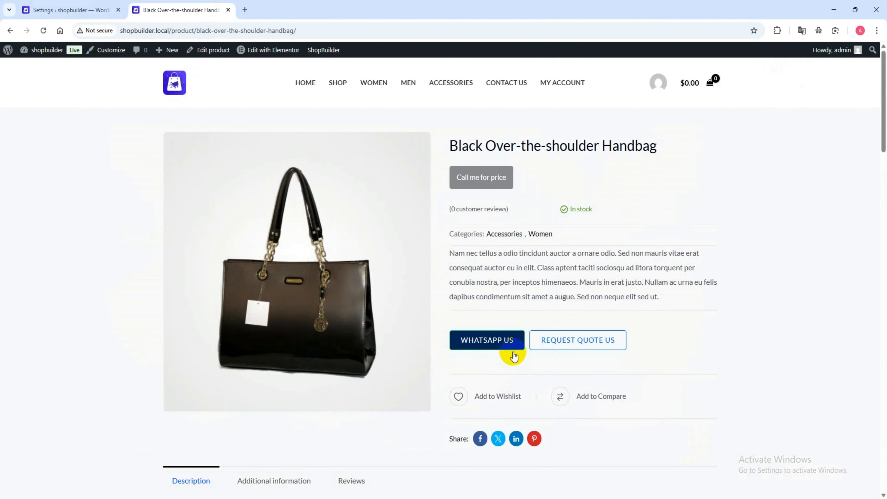
pyautogui.click(42, 30)
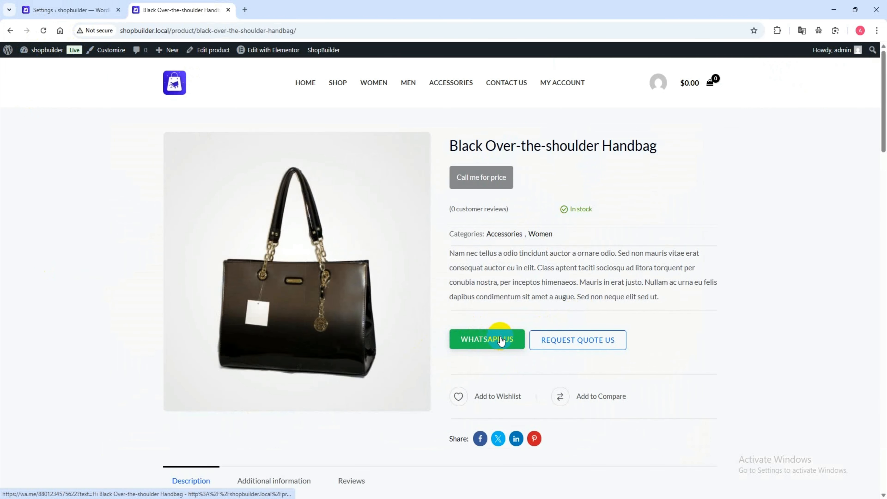
# Step: Reopen the Catalog Mode settings and set the Request Quote button's background color to #ff0206
pyautogui.click(62, 7)
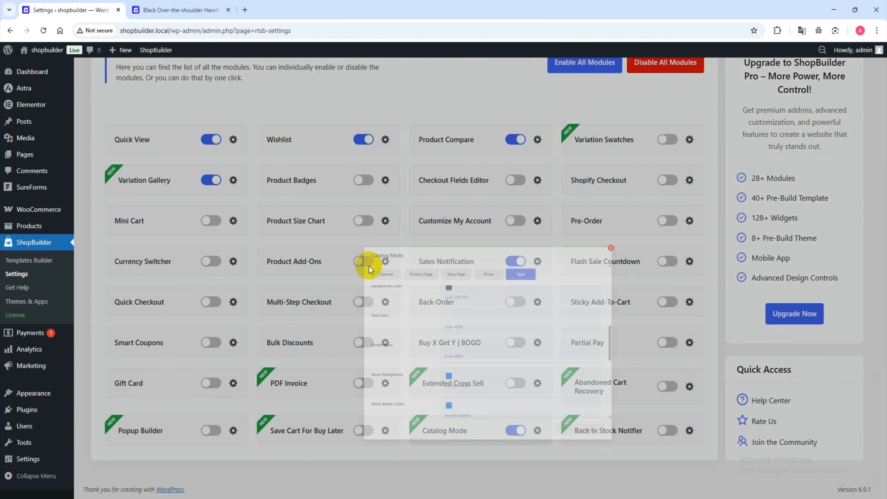
pyautogui.click(564, 427)
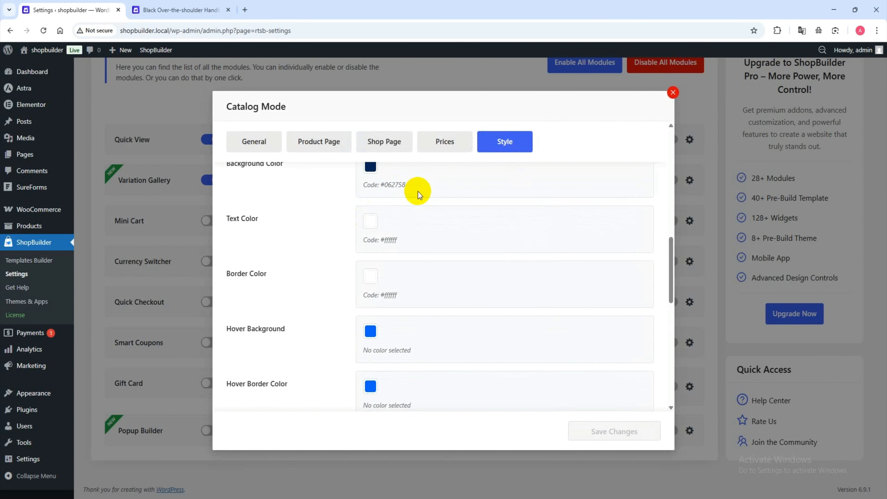
pyautogui.scroll(-6, 406, 268)
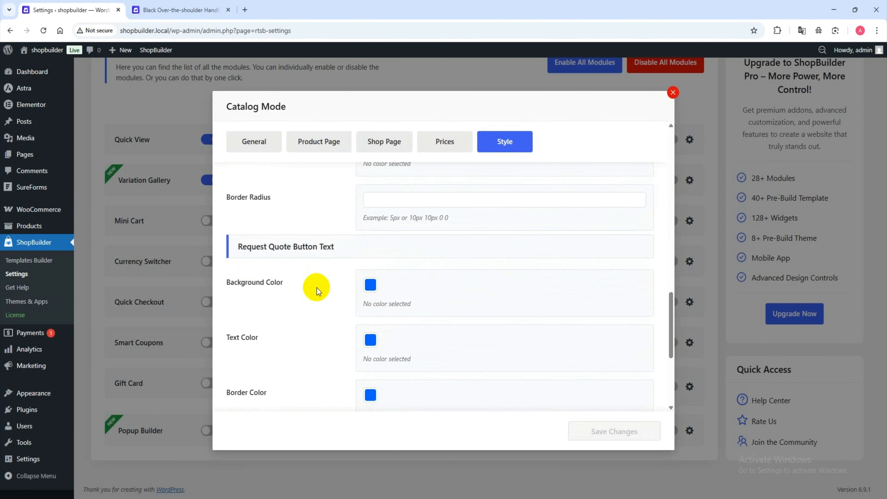
pyautogui.scroll(-1, 318, 292)
pyautogui.click(371, 237)
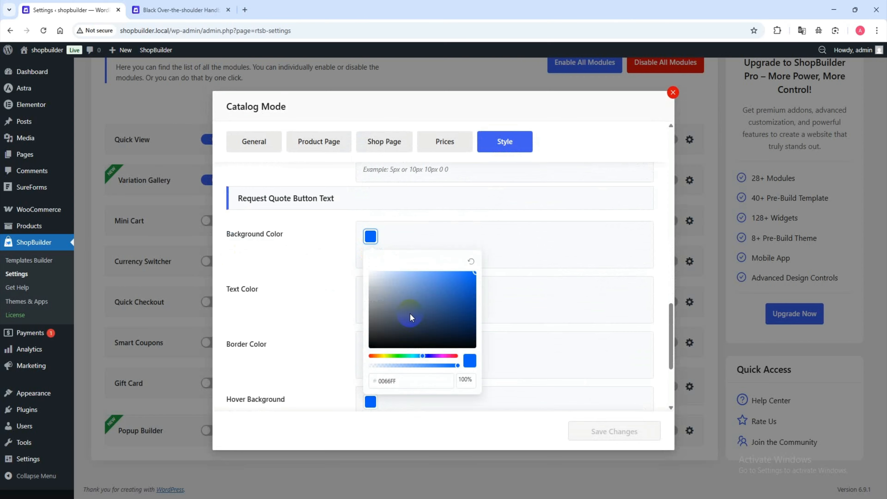
pyautogui.click(454, 357)
pyautogui.click(313, 260)
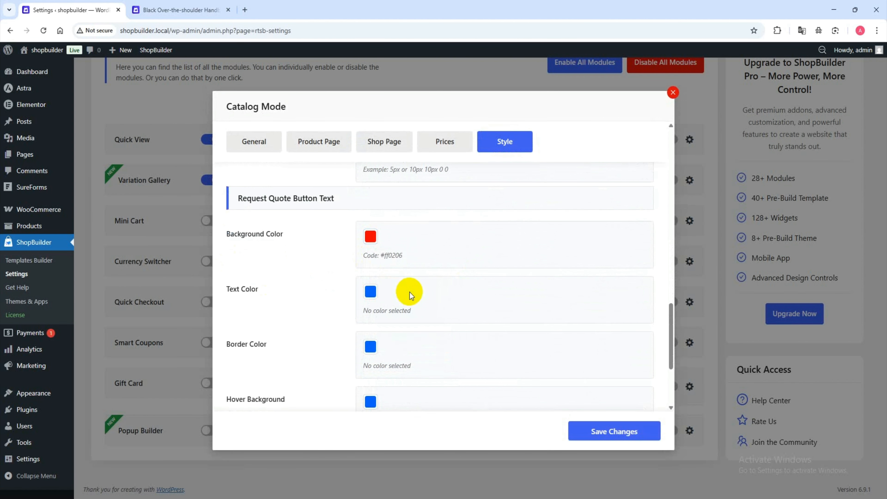
# Step: Set the Request Quote button's text color to #ffffff, and save the changes to view them on the handbag page
pyautogui.click(371, 292)
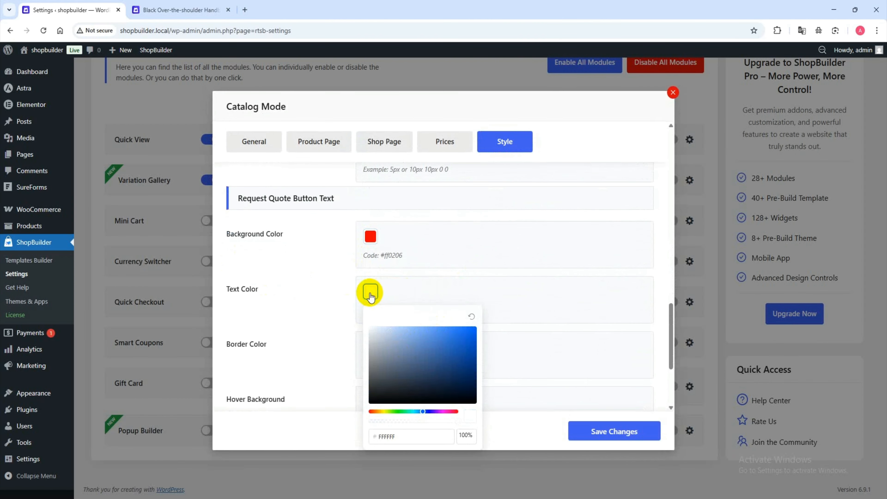
pyautogui.click(307, 311)
pyautogui.scroll(-3, 406, 323)
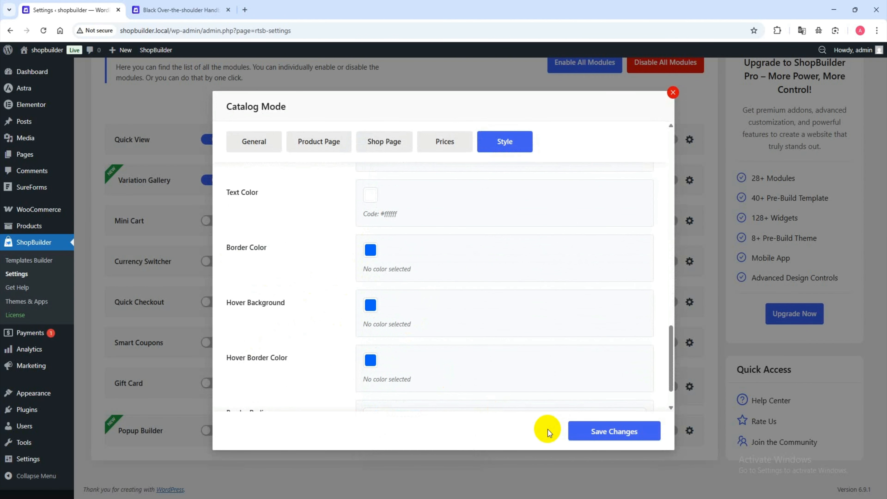
pyautogui.click(594, 432)
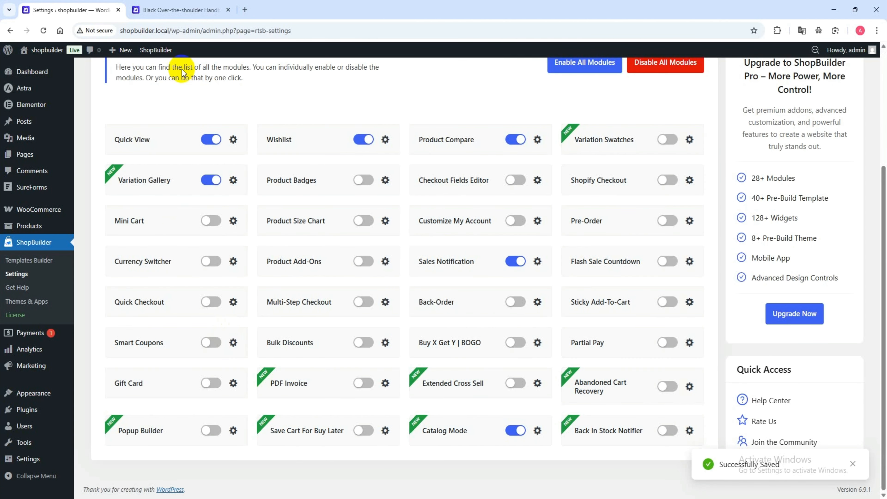
pyautogui.click(178, 9)
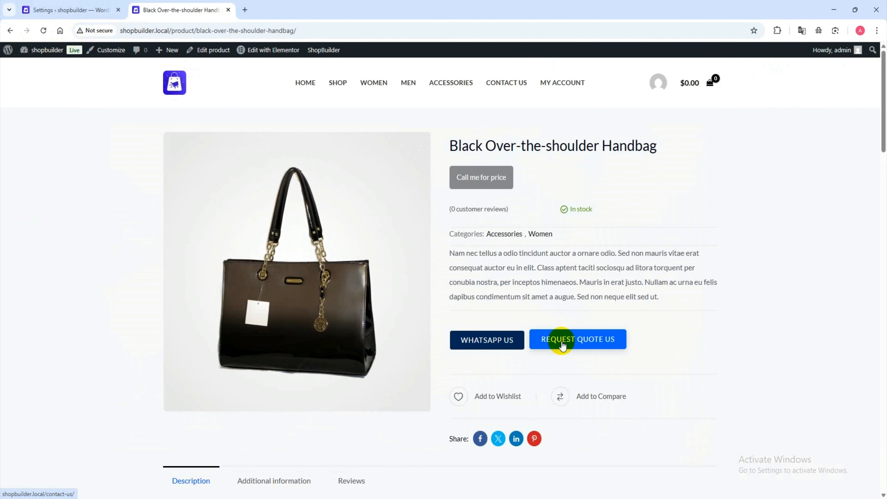
# Step: In Catalog Mode's Style settings, set the Request Quote button's border color to #ff0004
pyautogui.click(69, 9)
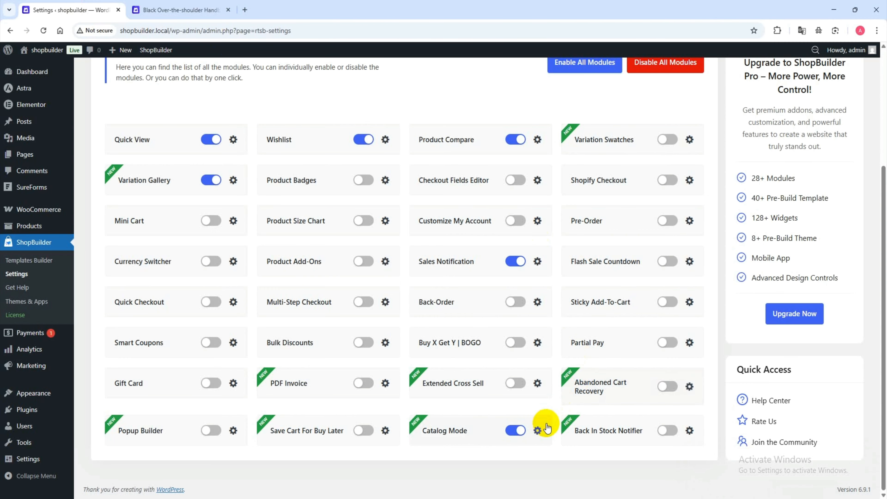
pyautogui.click(538, 429)
pyautogui.scroll(-2, 392, 248)
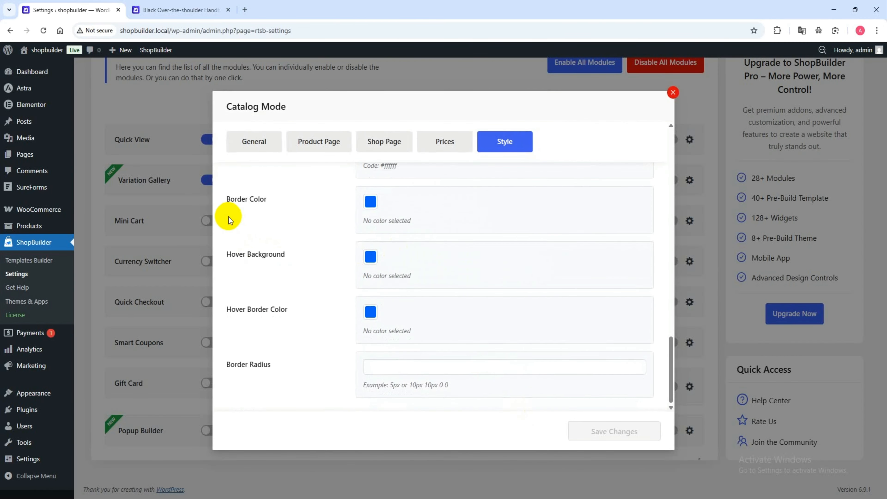
pyautogui.click(371, 201)
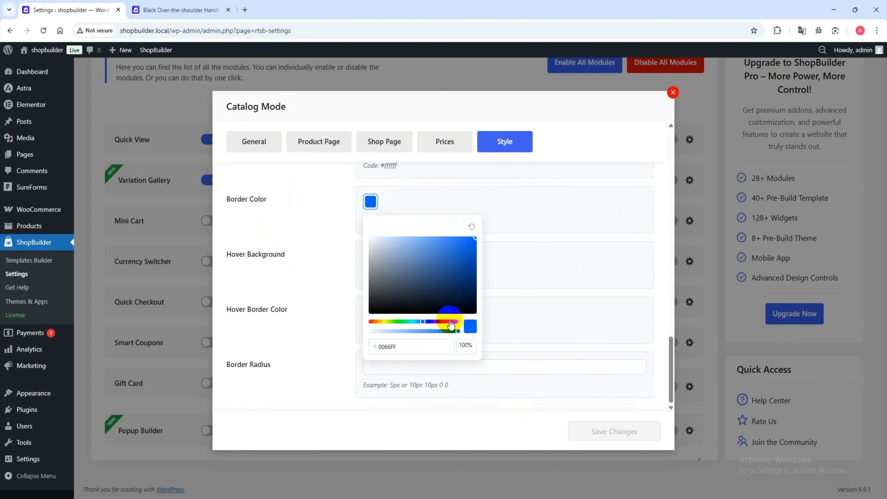
pyautogui.moveTo(451, 323); pyautogui.dragTo(459, 322)
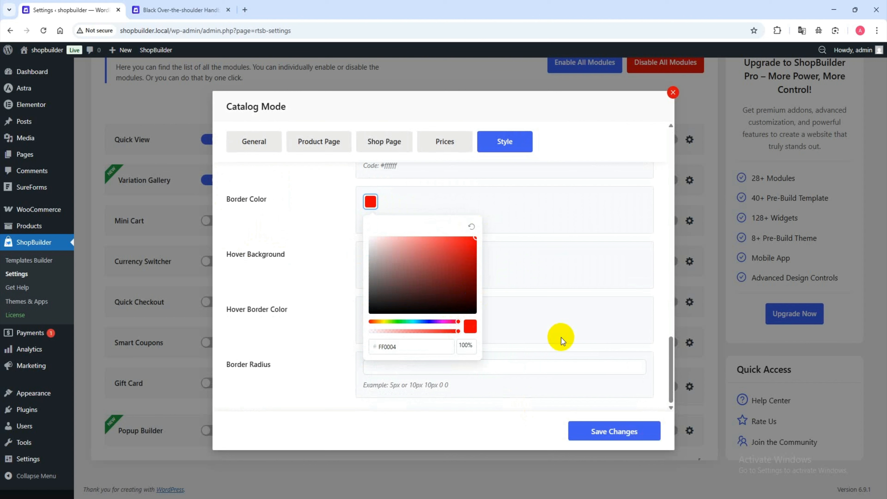
pyautogui.click(541, 237)
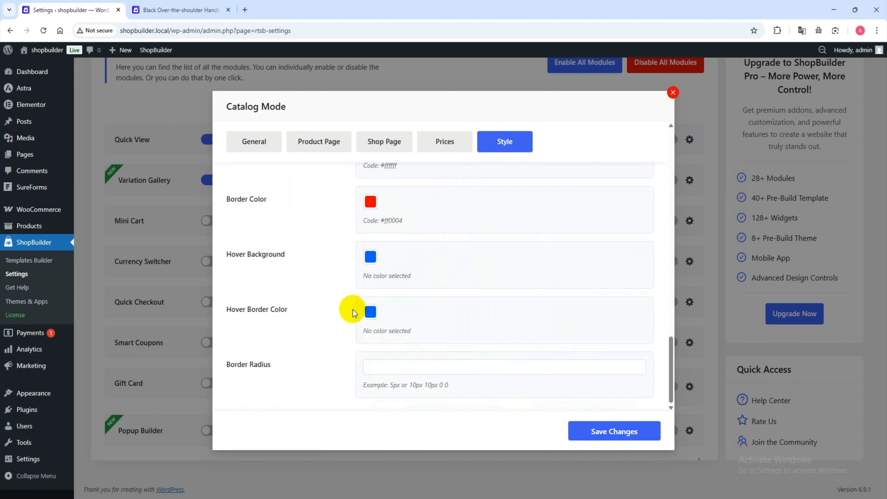
pyautogui.click(391, 369)
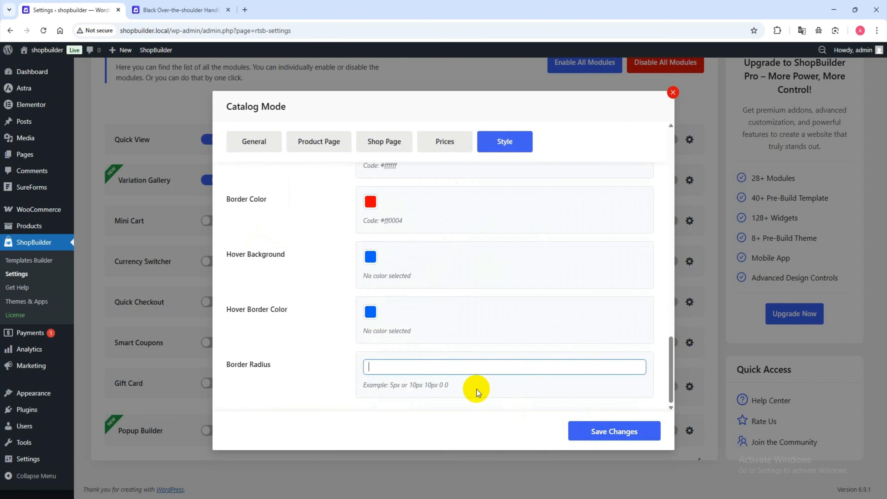
# Step: Save the Request Quote button styling and reload the handbag product page to check it
pyautogui.click(600, 430)
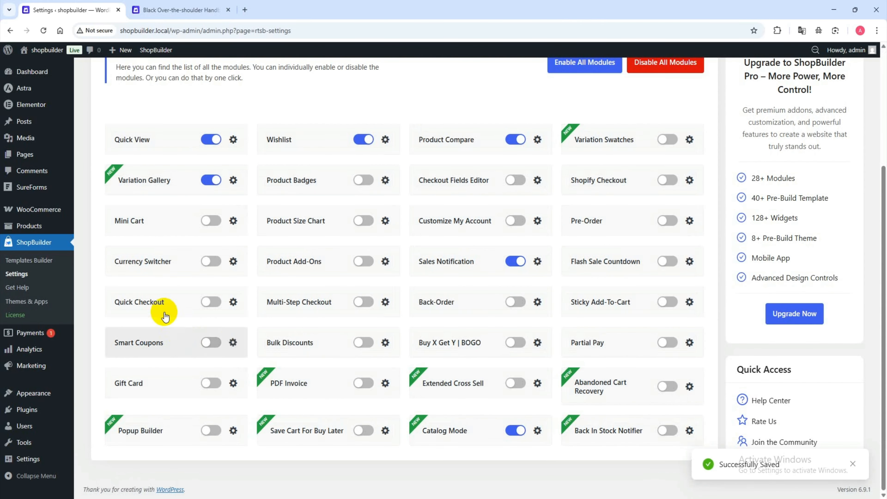
pyautogui.click(188, 10)
pyautogui.click(44, 30)
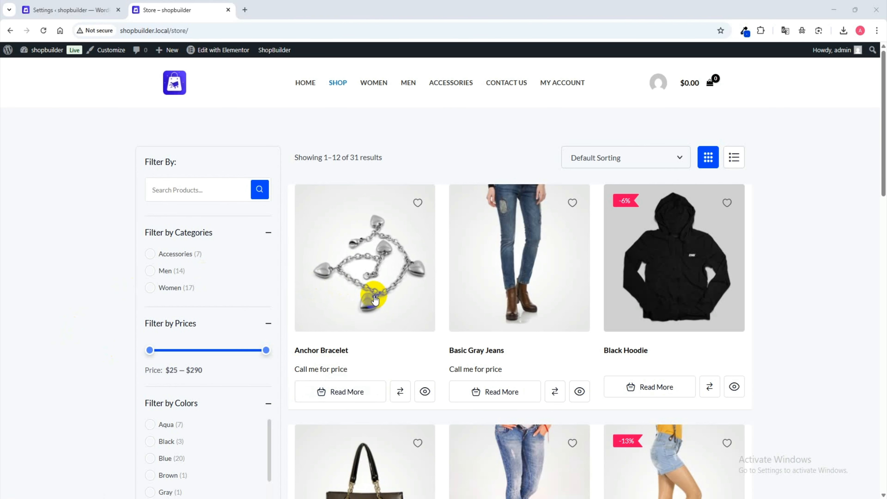
# Step: Look over the shop page's custom price text and Read More buttons, and examine the contact buttons on the Anchor Bracelet page
pyautogui.scroll(-3, 284, 280)
pyautogui.scroll(-5, 475, 272)
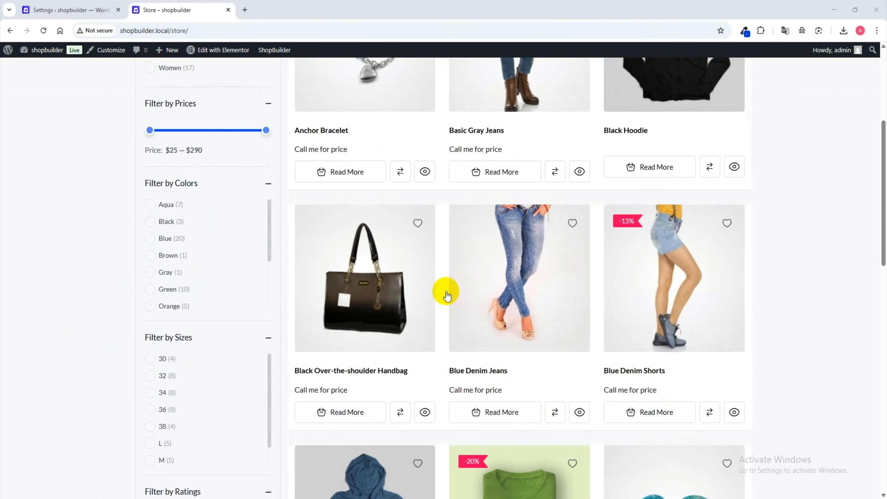
pyautogui.scroll(6, 446, 334)
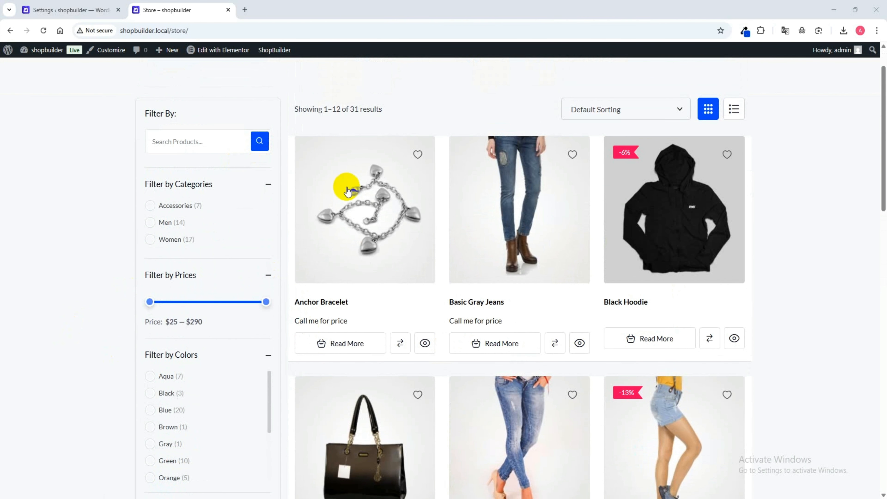
pyautogui.click(290, 5)
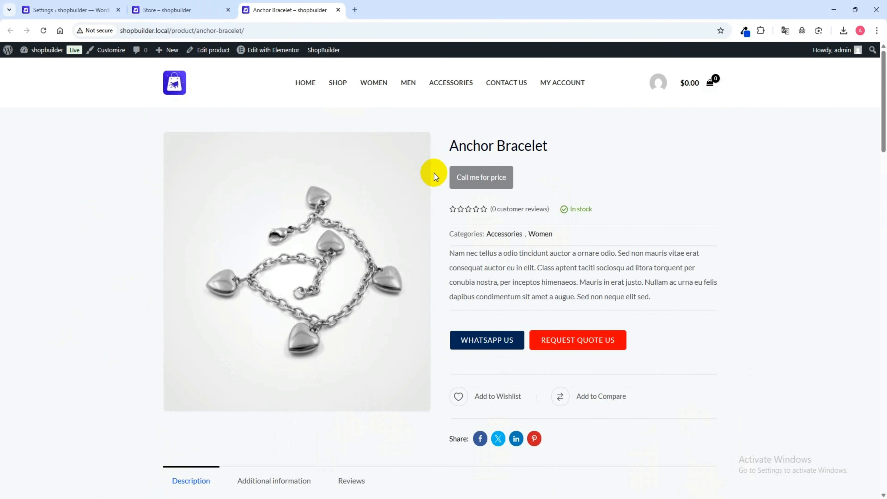
pyautogui.scroll(-1, 527, 200)
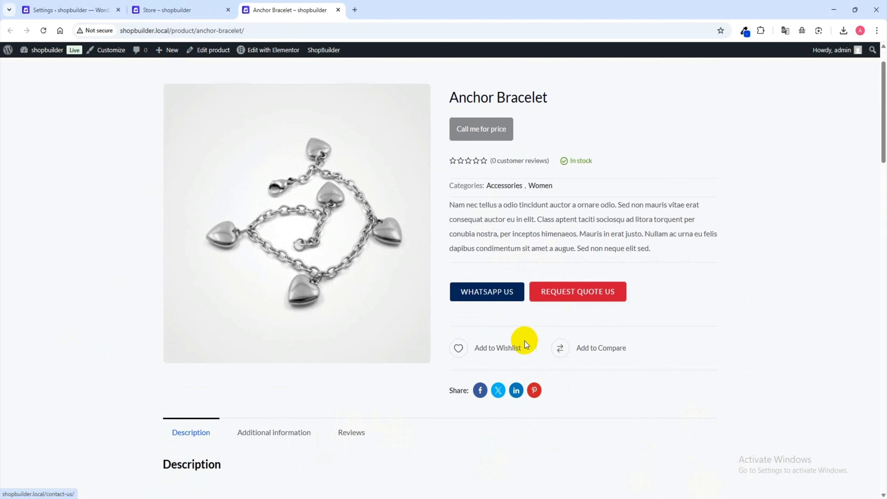
pyautogui.scroll(1, 505, 248)
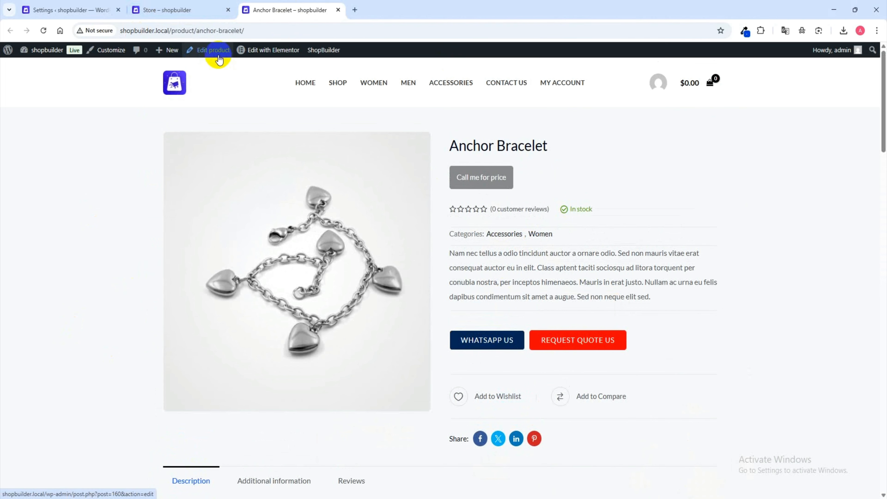
# Step: Open the Anchor Bracelet product for editing in a new tab and show its own Catalog Mode settings
pyautogui.middleClick(214, 50)
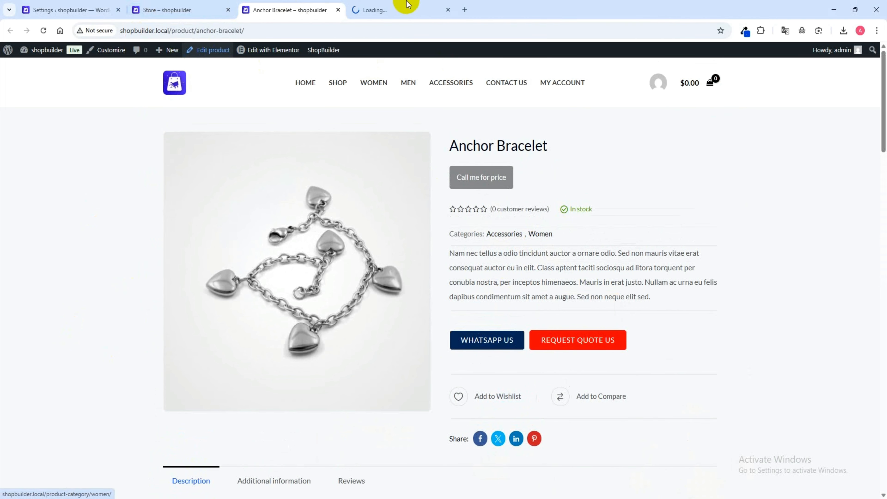
pyautogui.click(407, 9)
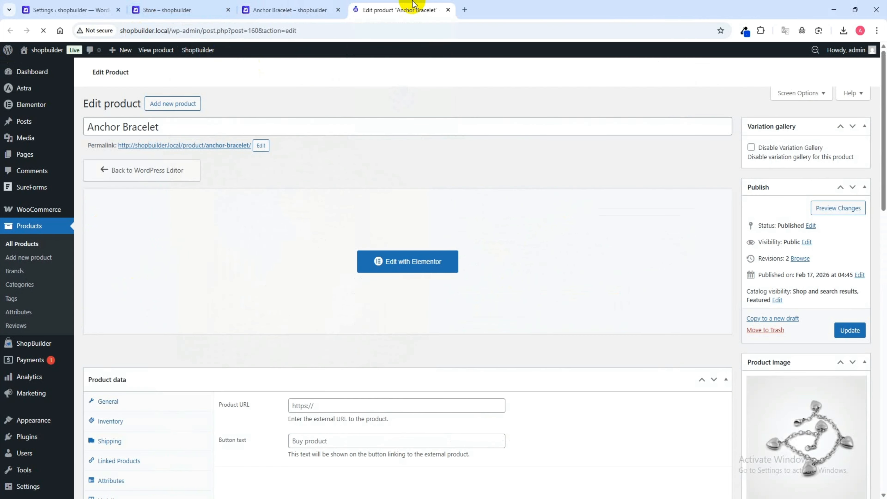
pyautogui.scroll(-5, 297, 233)
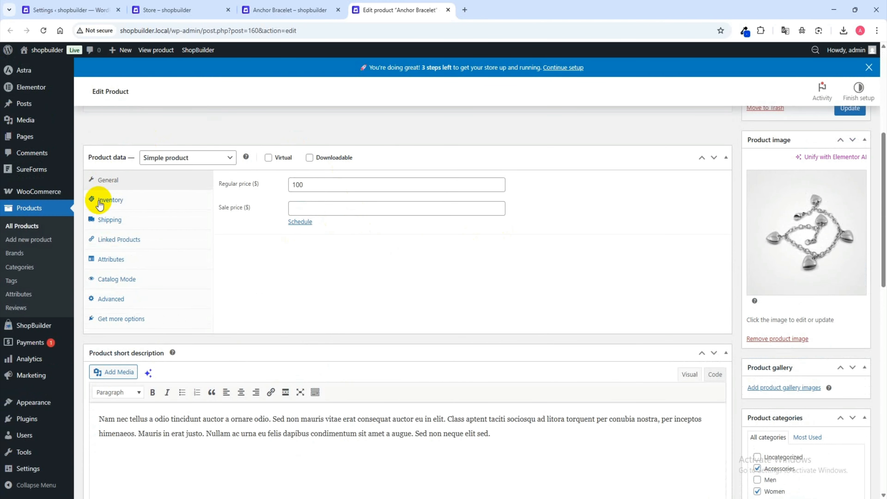
pyautogui.click(137, 282)
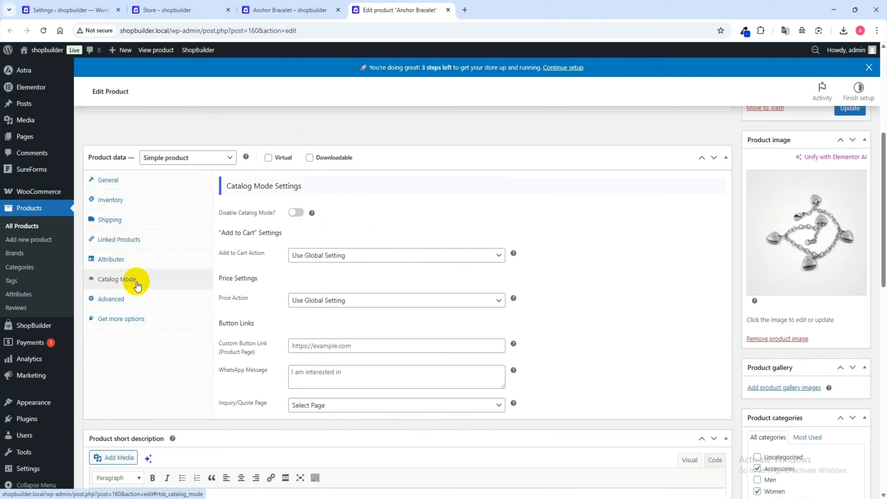
# Step: In the Anchor Bracelet's Catalog Mode settings, set the Add to Cart action to Show Add to Cart
pyautogui.click(299, 215)
pyautogui.click(299, 215)
pyautogui.scroll(-3, 154, 199)
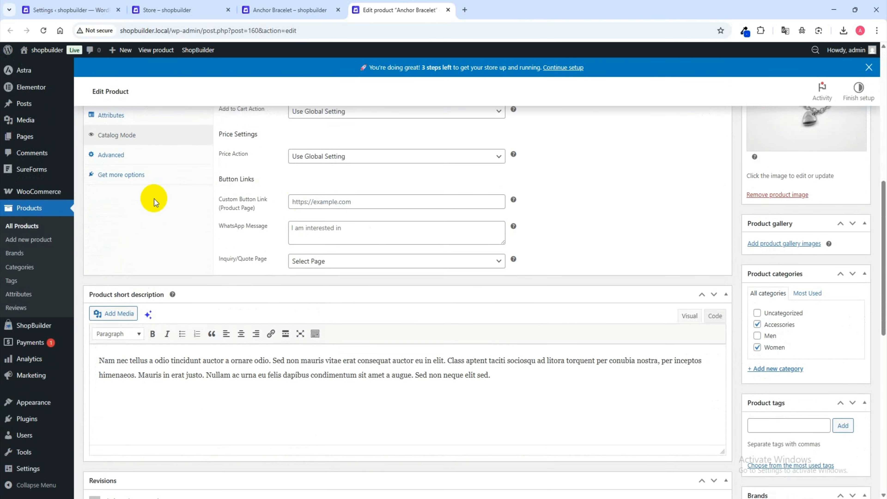
pyautogui.scroll(1, 156, 203)
pyautogui.click(350, 159)
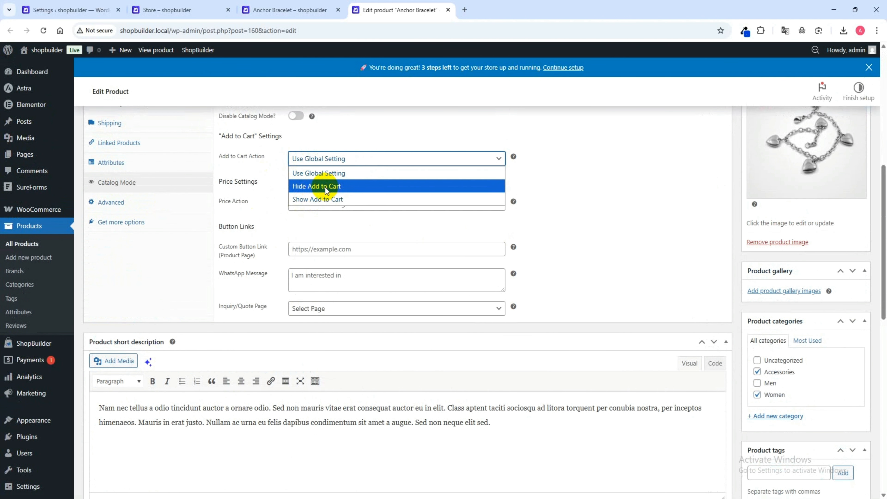
pyautogui.click(324, 200)
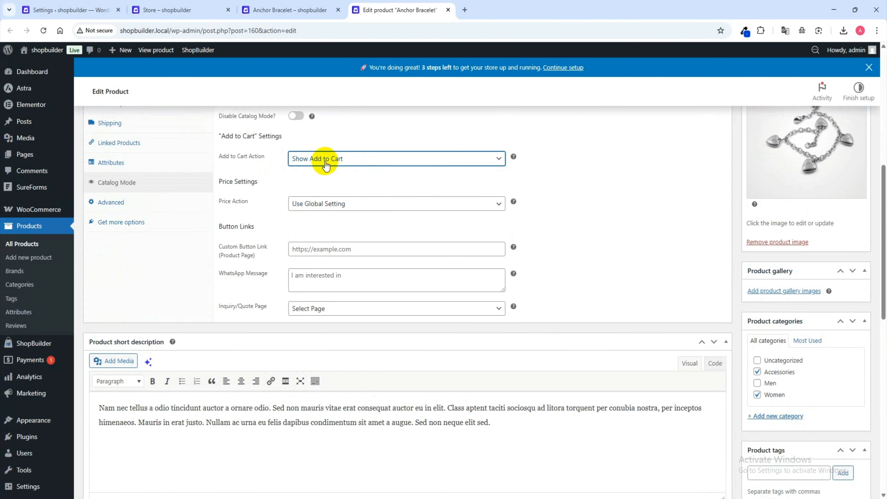
# Step: Update the Anchor Bracelet product and check its cart button on the product page and the shop page
pyautogui.scroll(4, 644, 208)
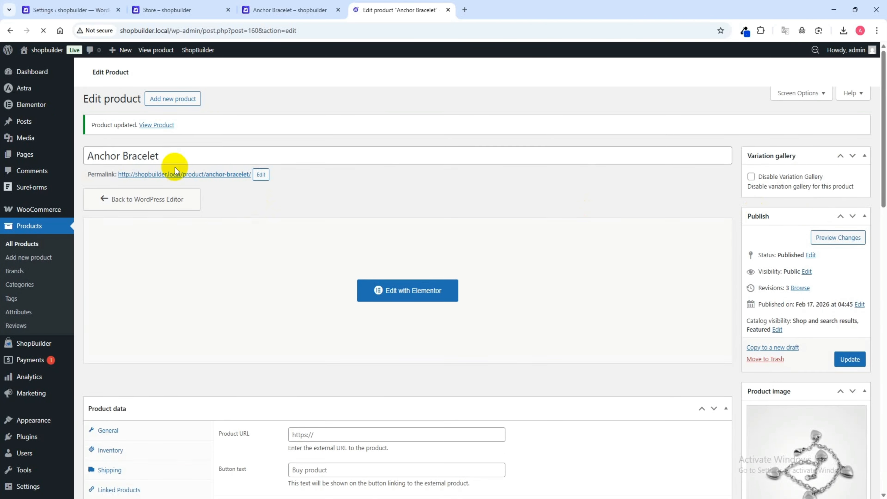
pyautogui.click(290, 9)
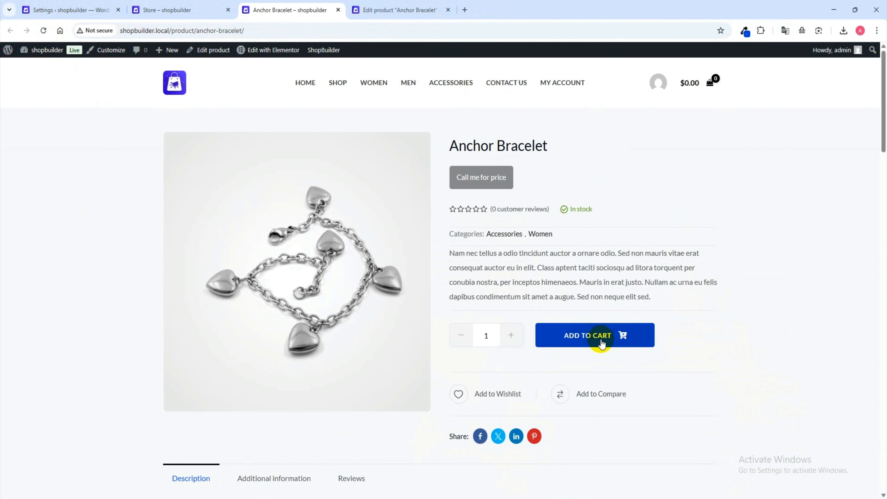
pyautogui.click(169, 7)
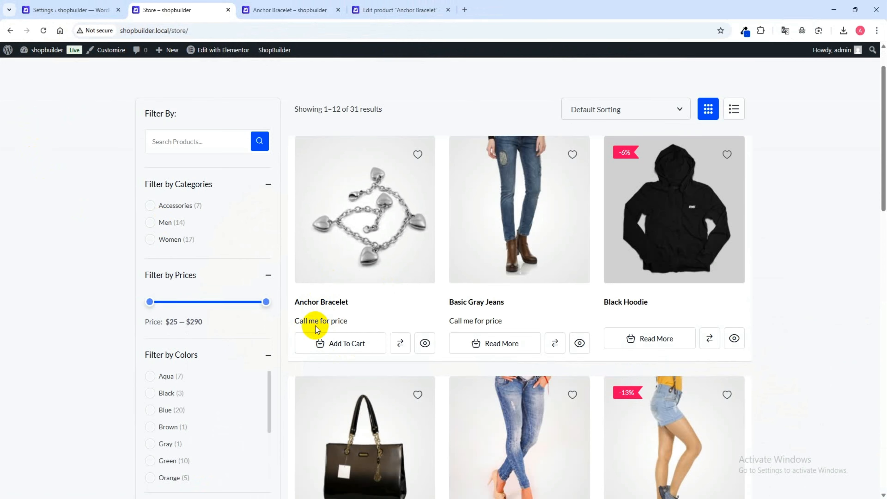
# Step: Return to the Anchor Bracelet's Catalog Mode settings and set the Price Action to Show Price
pyautogui.click(385, 9)
pyautogui.scroll(-8, 336, 273)
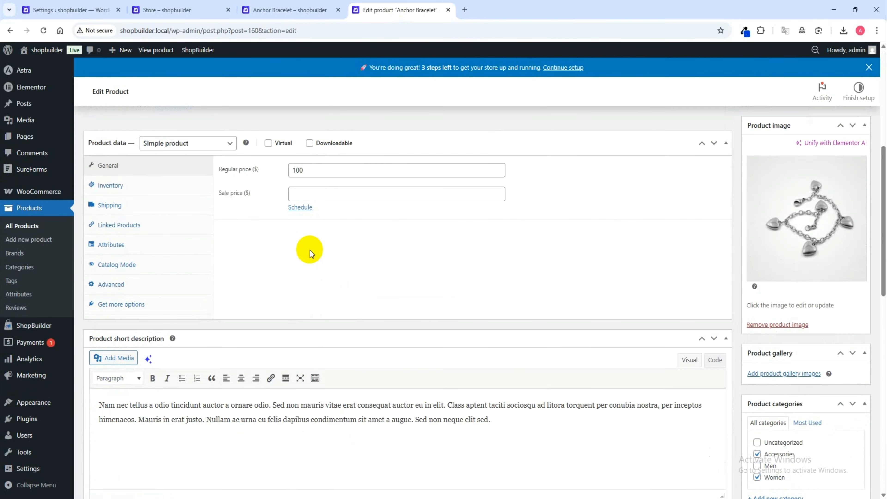
pyautogui.click(115, 267)
pyautogui.scroll(-1, 358, 285)
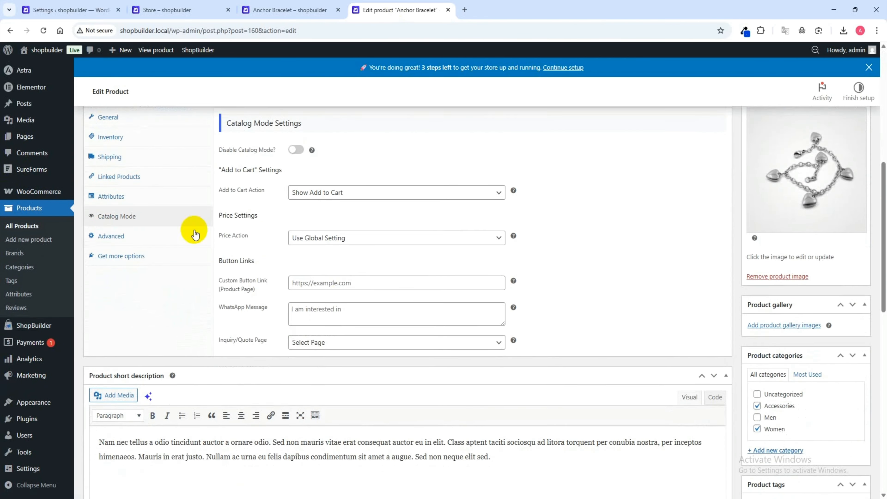
pyautogui.click(341, 238)
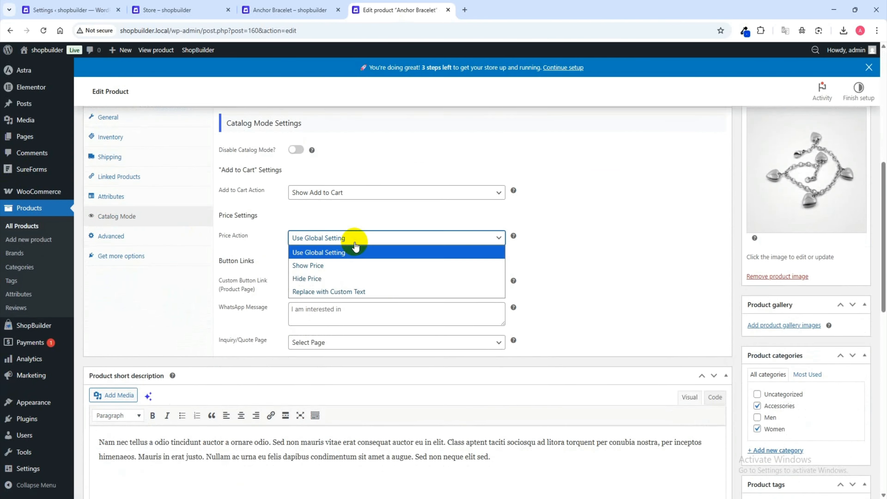
pyautogui.click(350, 271)
pyautogui.scroll(-1, 376, 266)
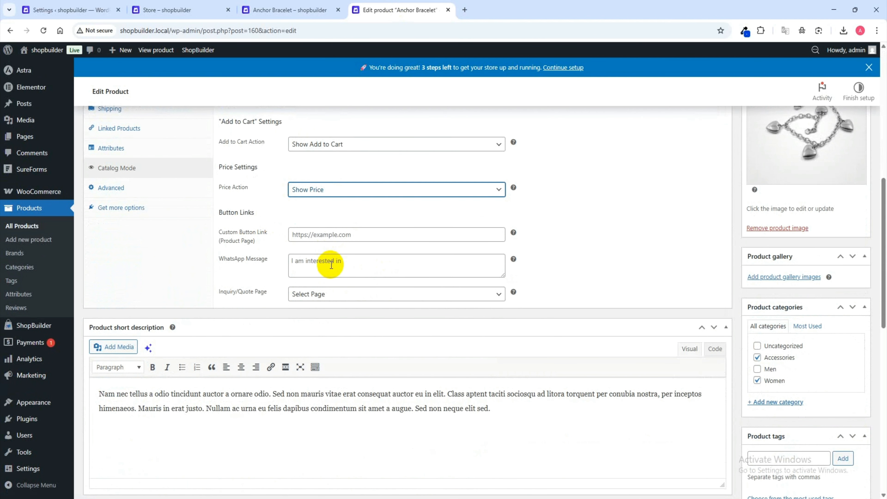
# Step: Update the Anchor Bracelet product and check its price display on the product page
pyautogui.scroll(6, 798, 245)
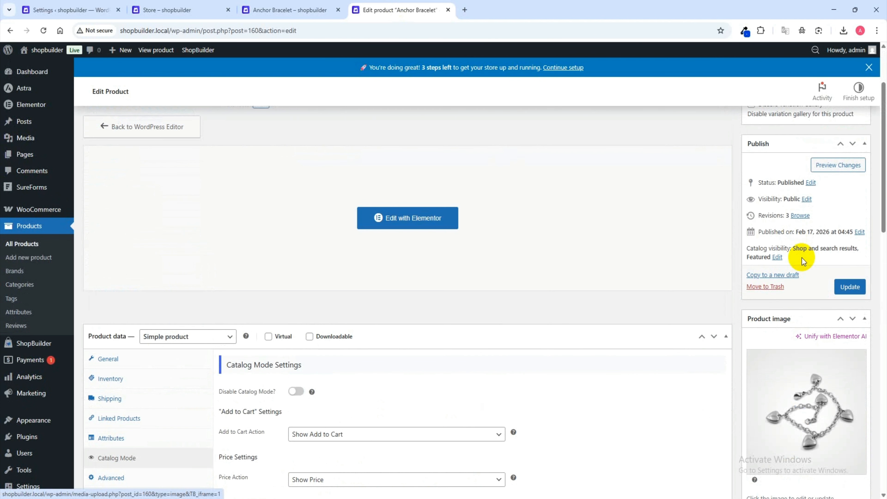
pyautogui.click(843, 287)
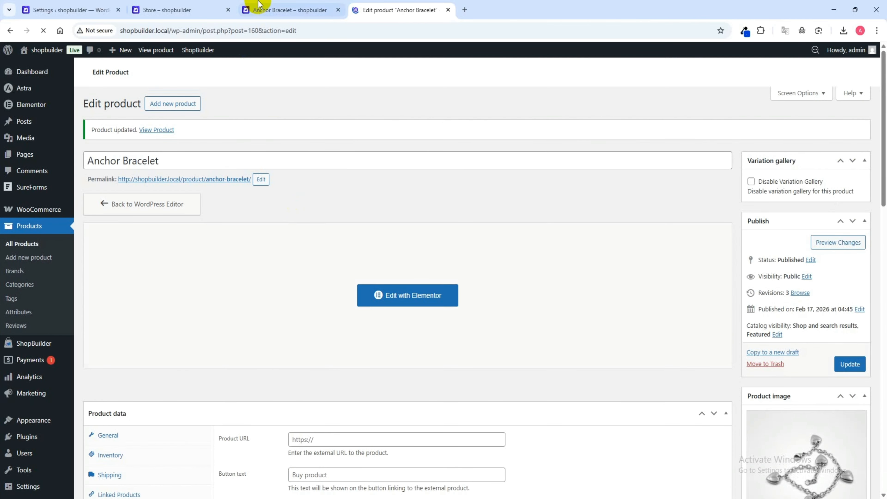
pyautogui.click(259, 5)
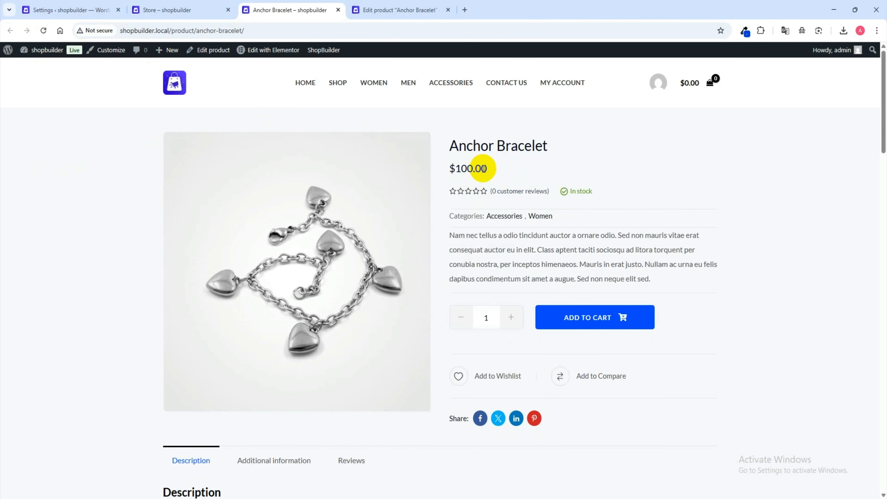
# Step: Reload the shop page and compare the Anchor Bracelet's price and button with those of the other products
pyautogui.click(169, 8)
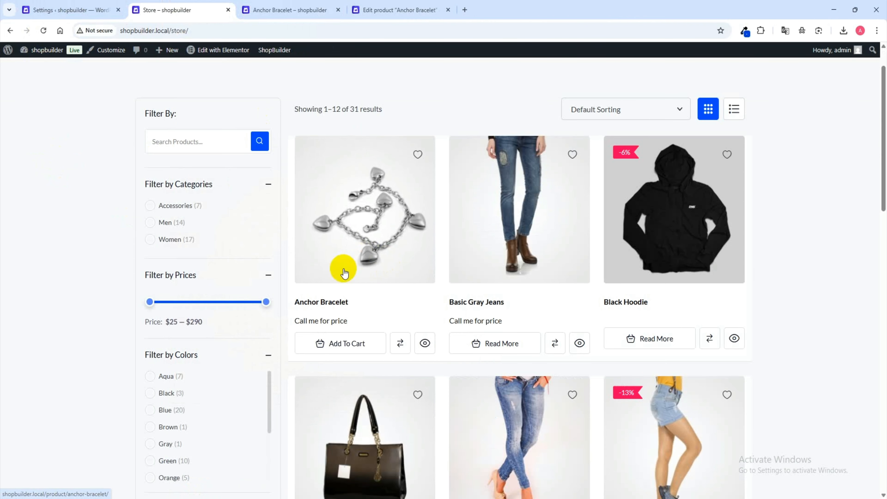
pyautogui.click(44, 31)
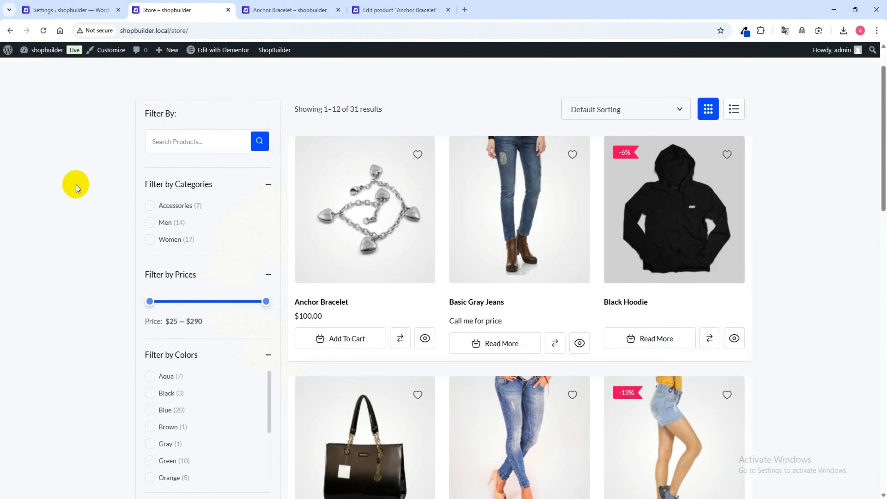
pyautogui.scroll(-5, 479, 307)
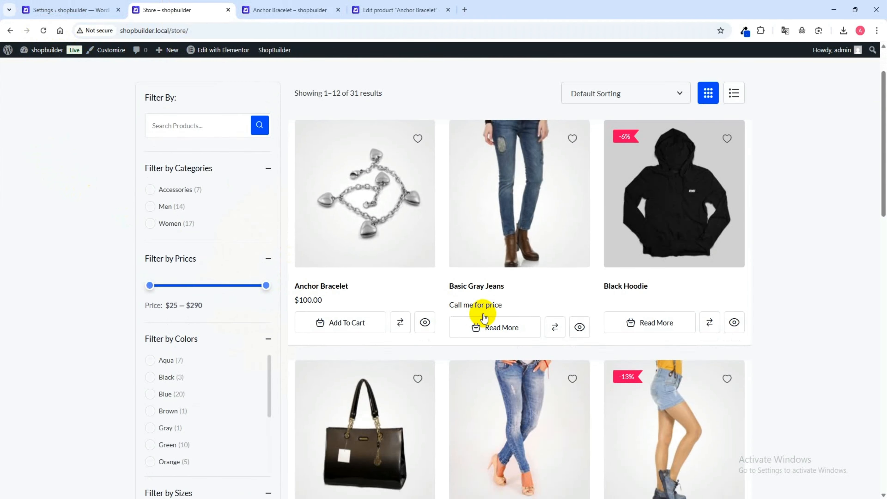
pyautogui.scroll(3, 311, 269)
pyautogui.scroll(1, 311, 269)
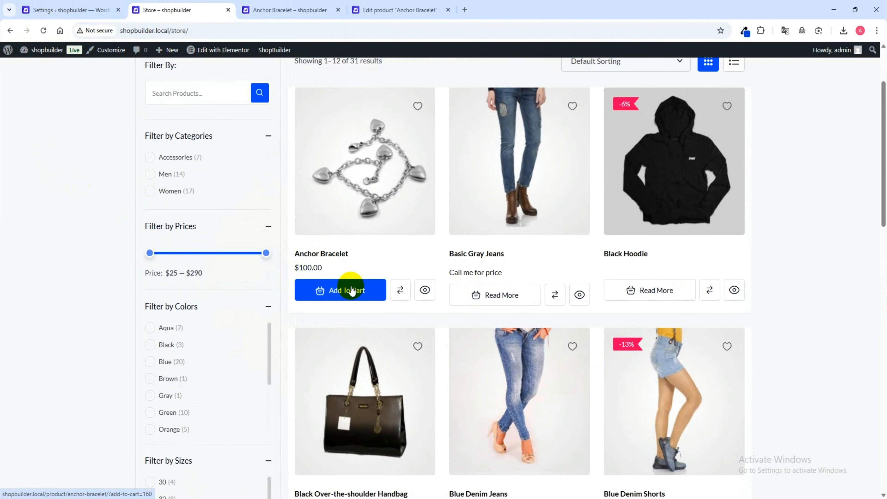
pyautogui.scroll(3, 55, 213)
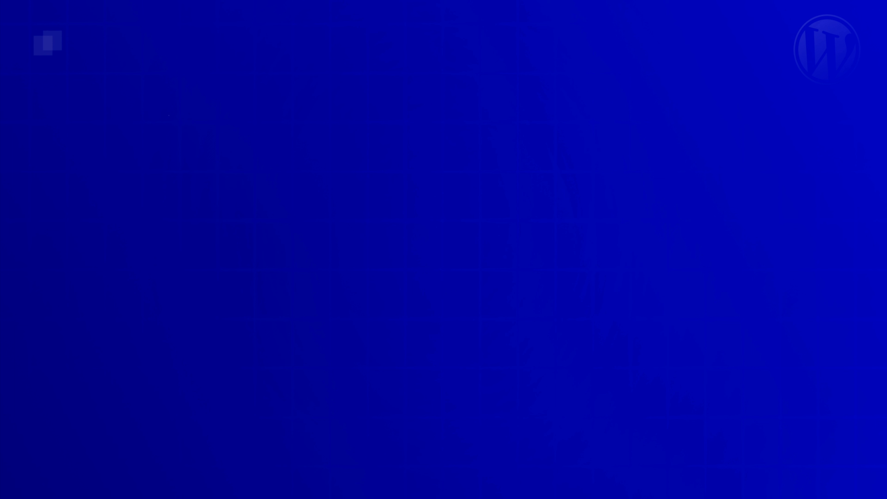